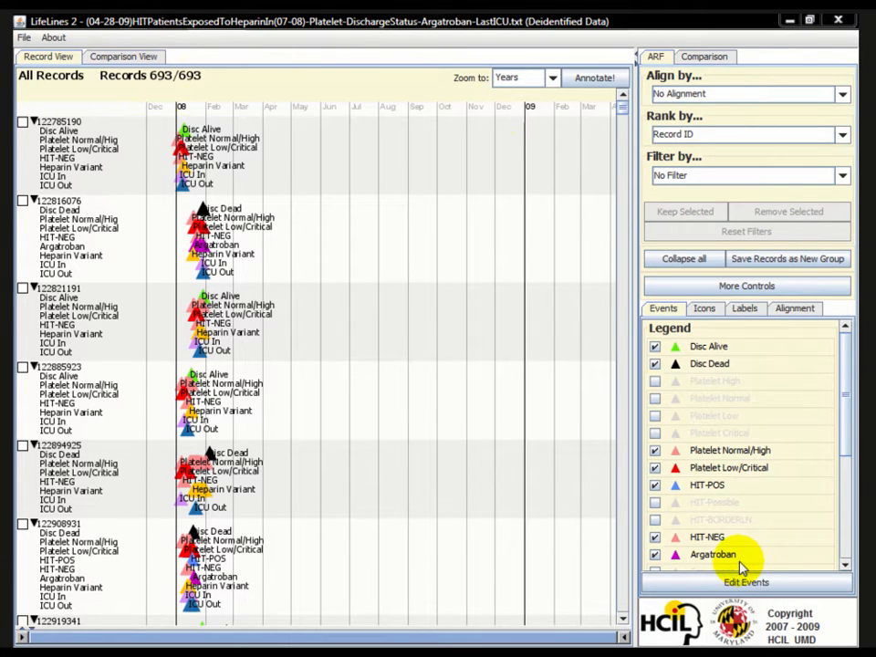
left_click_drag(845, 378, 846, 541)
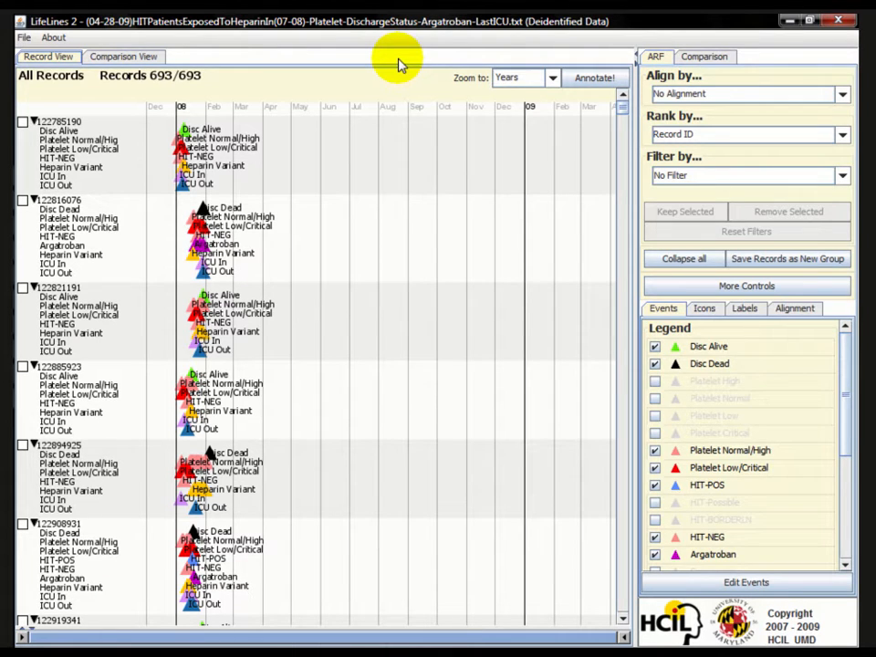
- Filter all records by number of occurrences to those with at least one ICU In event, and keep the matching records
left_click(691, 179)
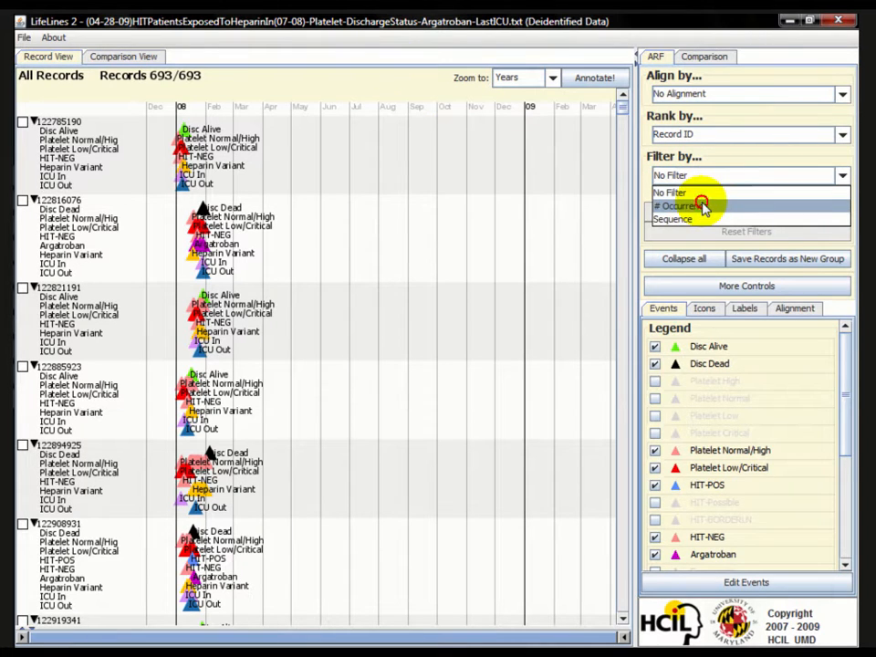
left_click(701, 206)
left_click(843, 194)
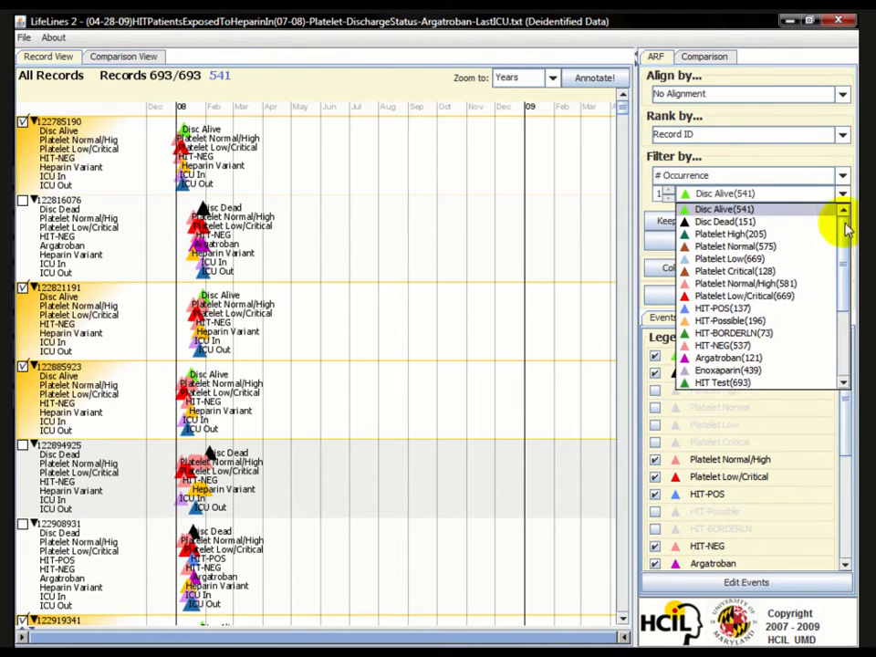
left_click_drag(847, 229, 845, 339)
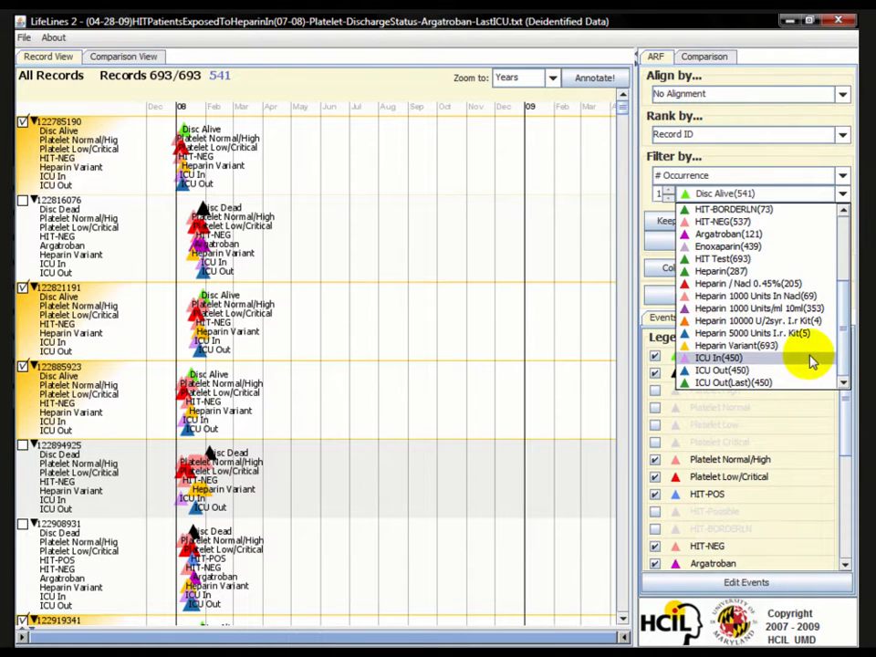
left_click(720, 358)
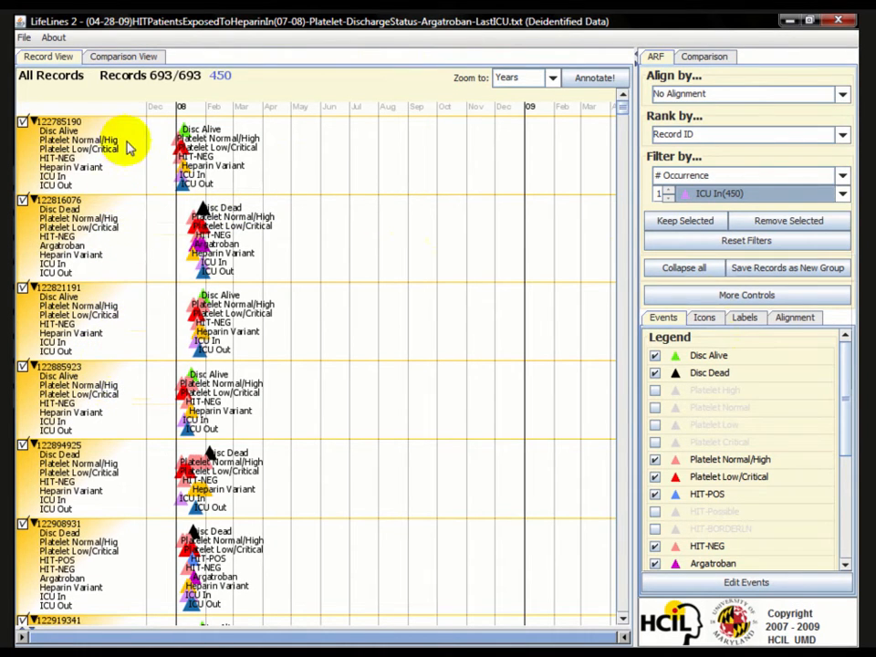
left_click(679, 226)
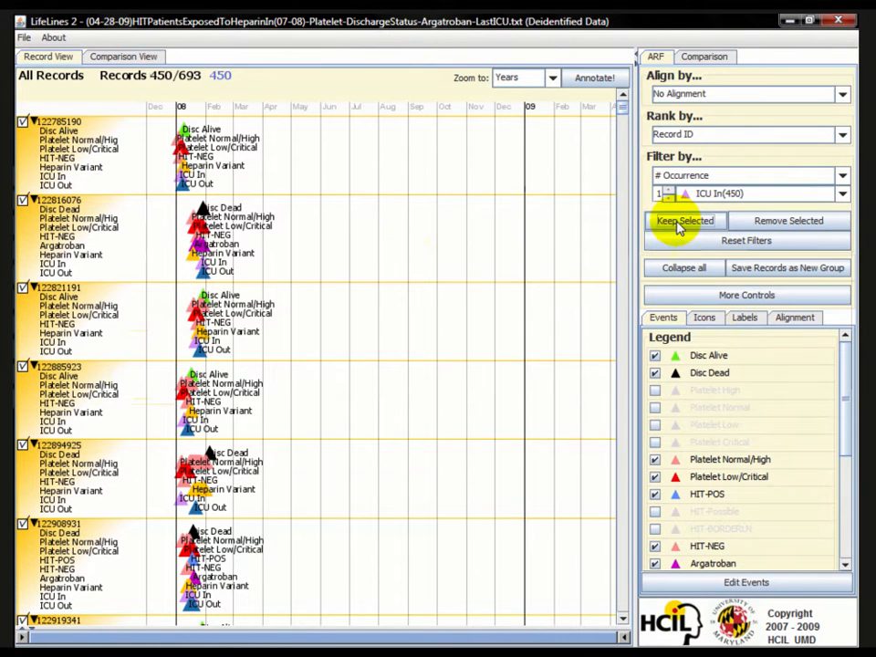
- Save the filtered records as a new group named "ICU Patients"
left_click(789, 270)
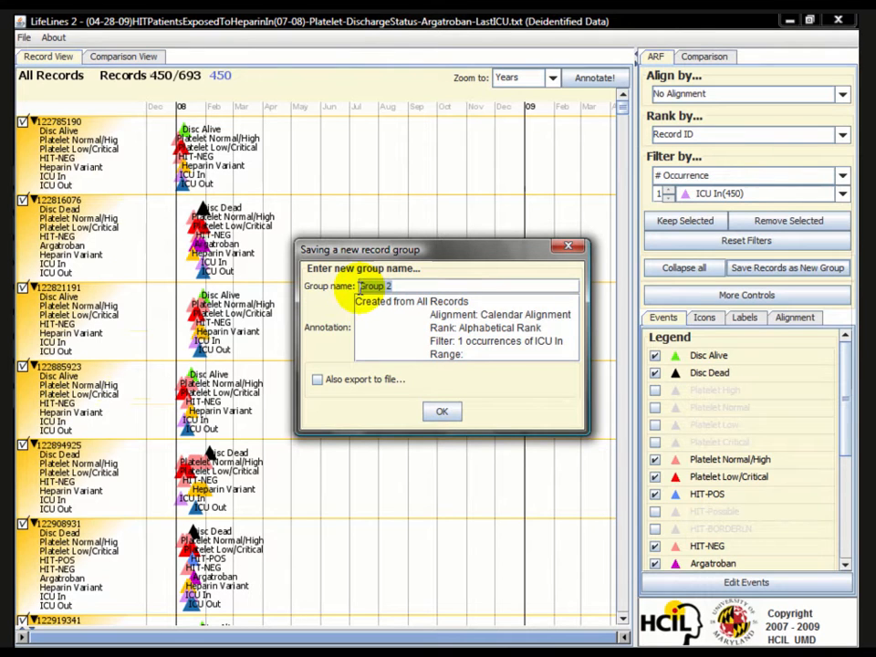
type("ICU Patients")
left_click(442, 412)
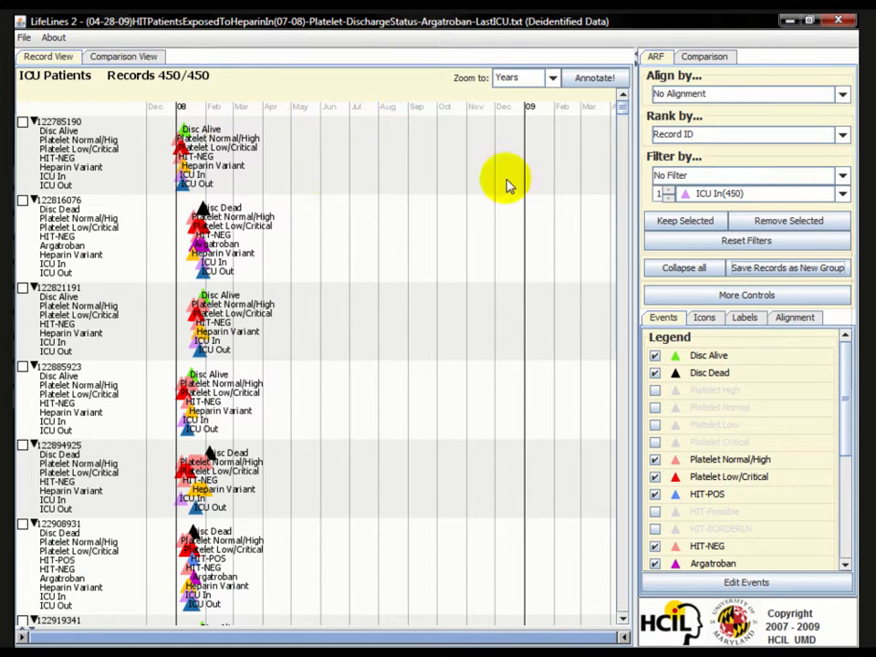
- Filter the ICU Patients group by occurrence of the HIT-POS event and keep the matching records
left_click(720, 181)
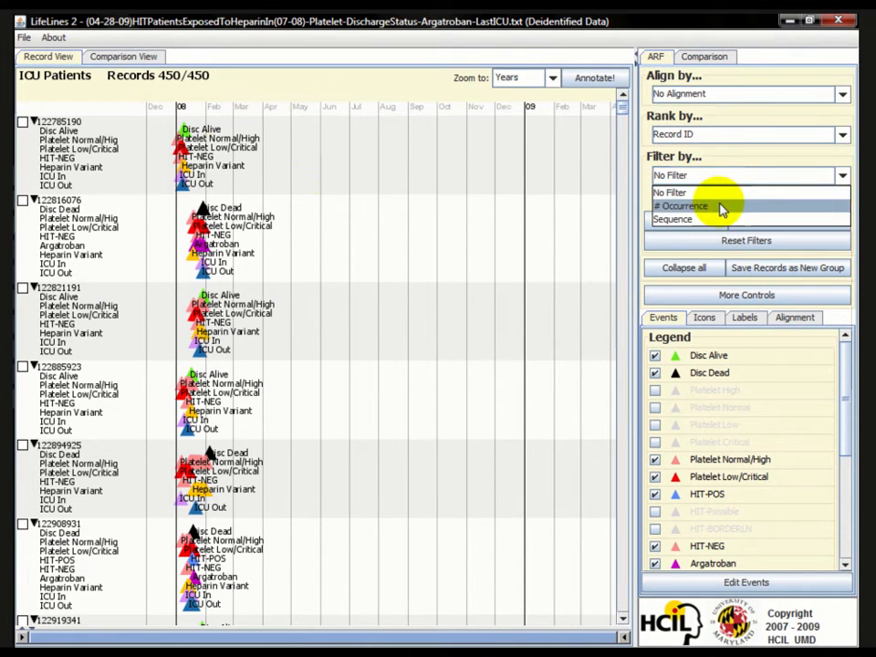
left_click(721, 202)
left_click(756, 202)
left_click_drag(847, 293, 845, 224)
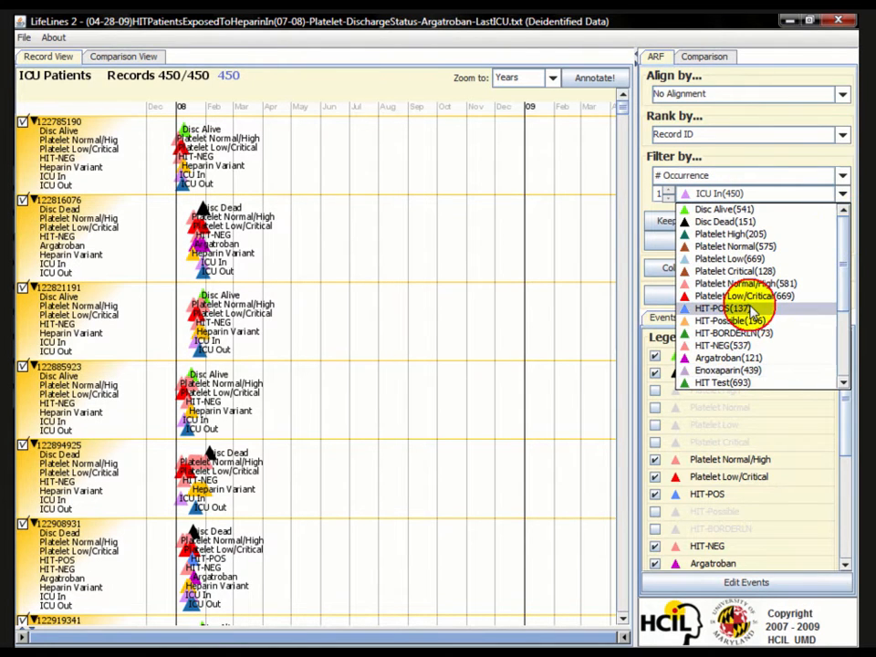
left_click(753, 309)
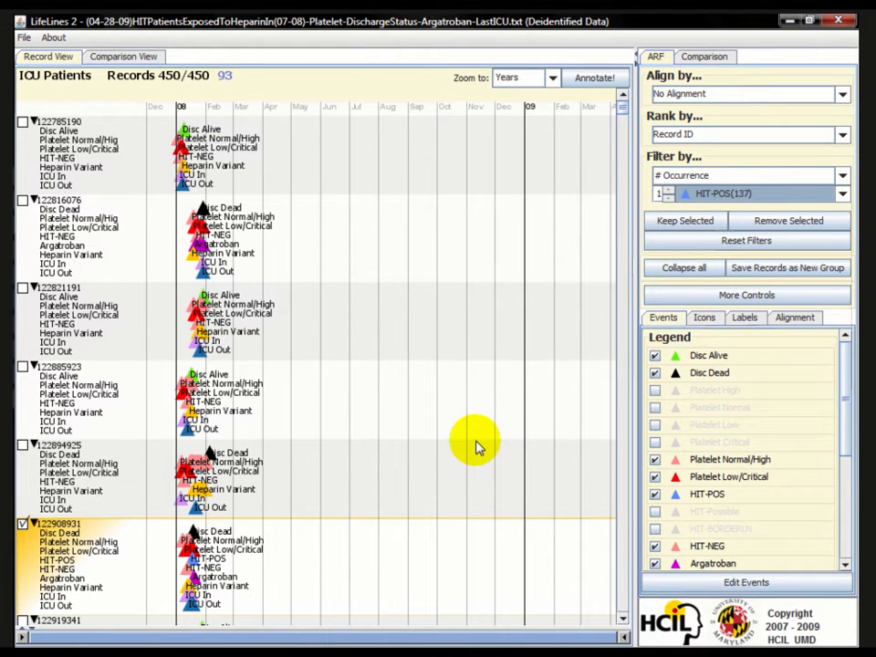
left_click(671, 229)
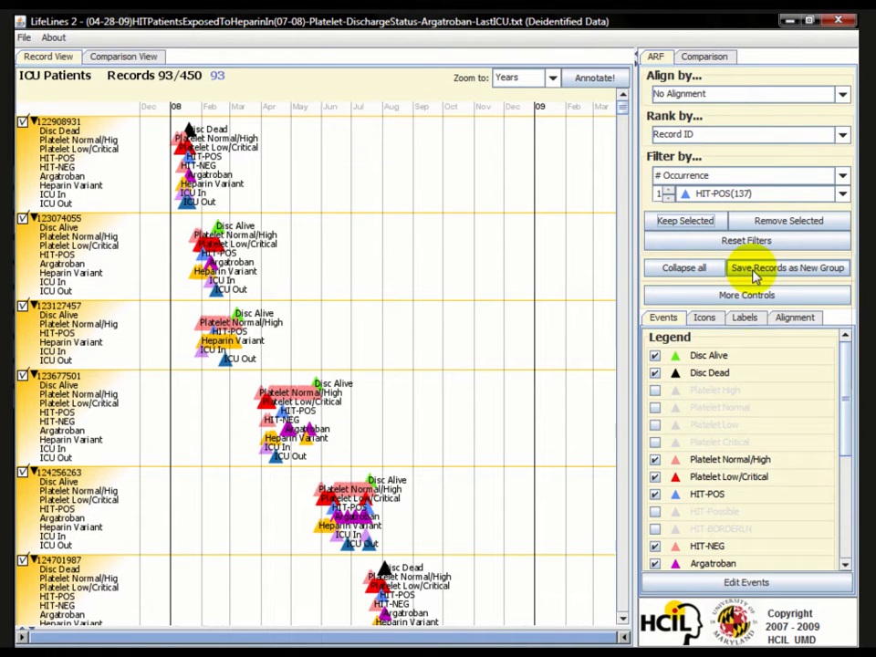
- Save the HIT-positive ICU records as a new group named "ICU & HIT+"
left_click(754, 274)
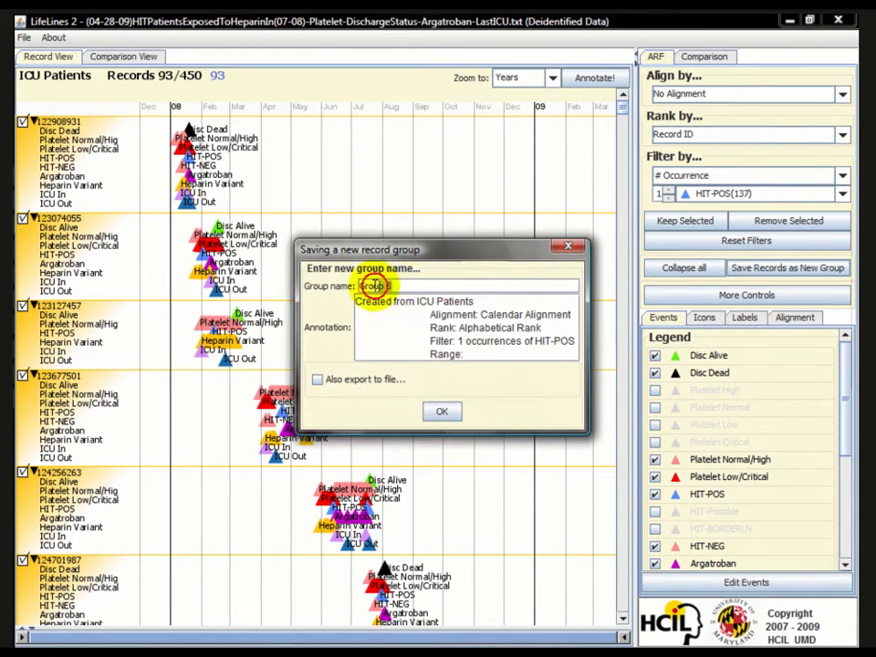
type("ICU")
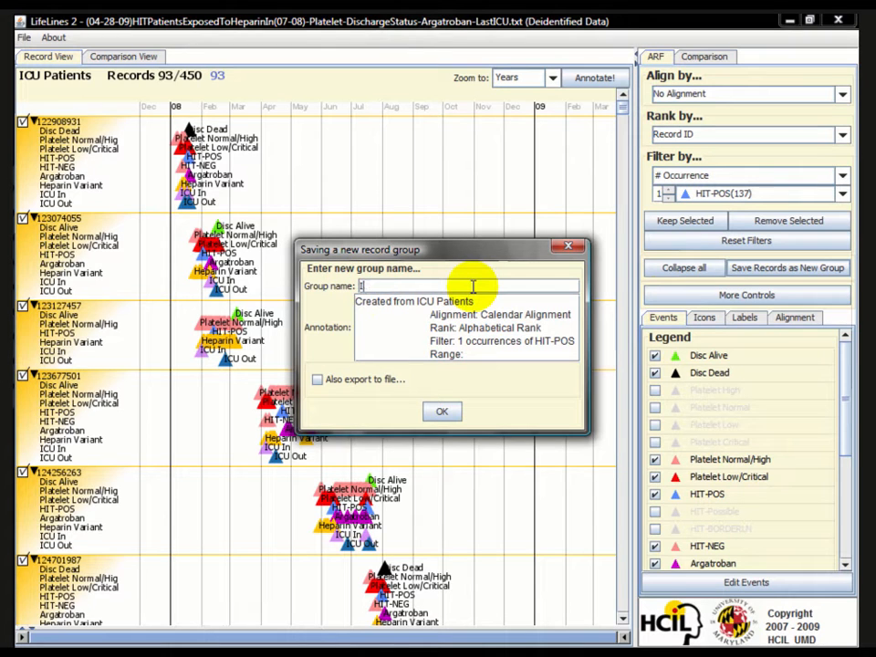
type(" &HIT+")
left_click(444, 410)
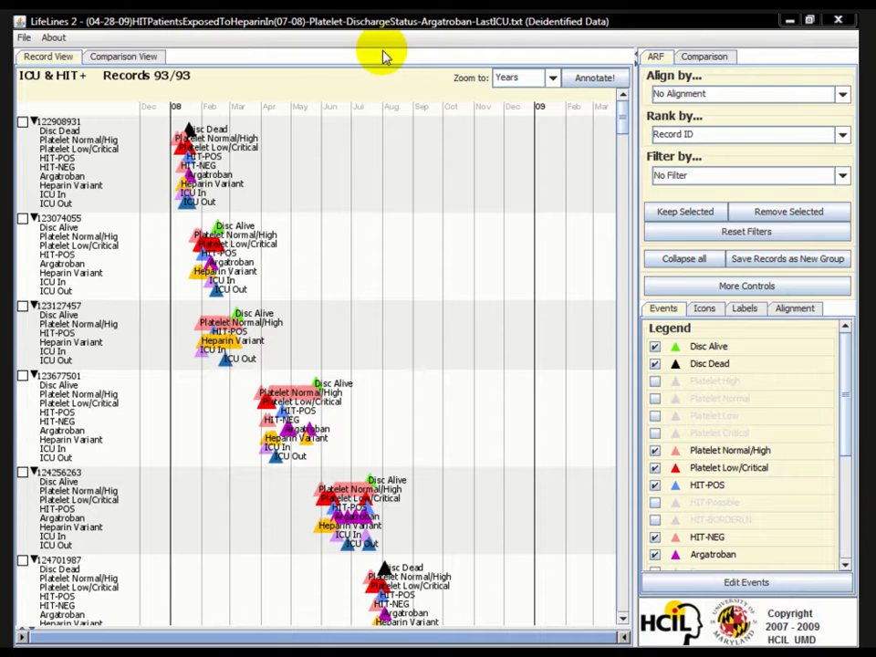
- Switch back to the ICU Patients record group and remove the records matching the HIT-POS occurrence filter
left_click(790, 288)
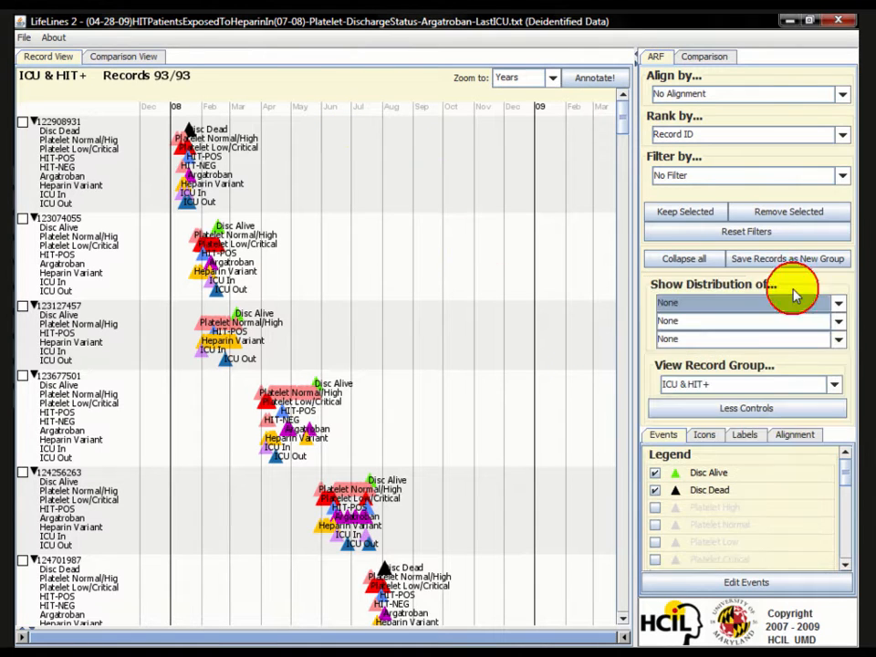
left_click(703, 388)
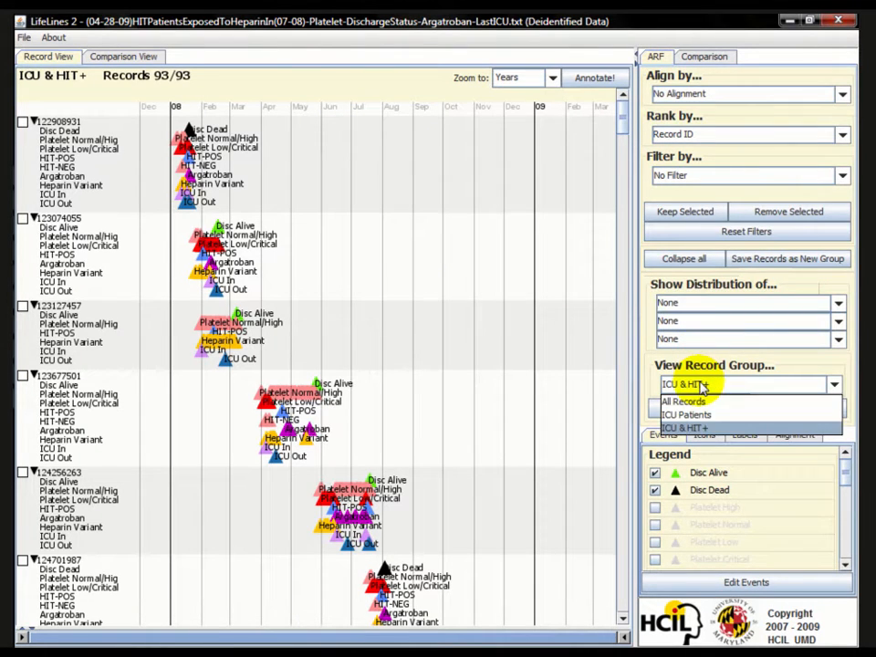
left_click(703, 415)
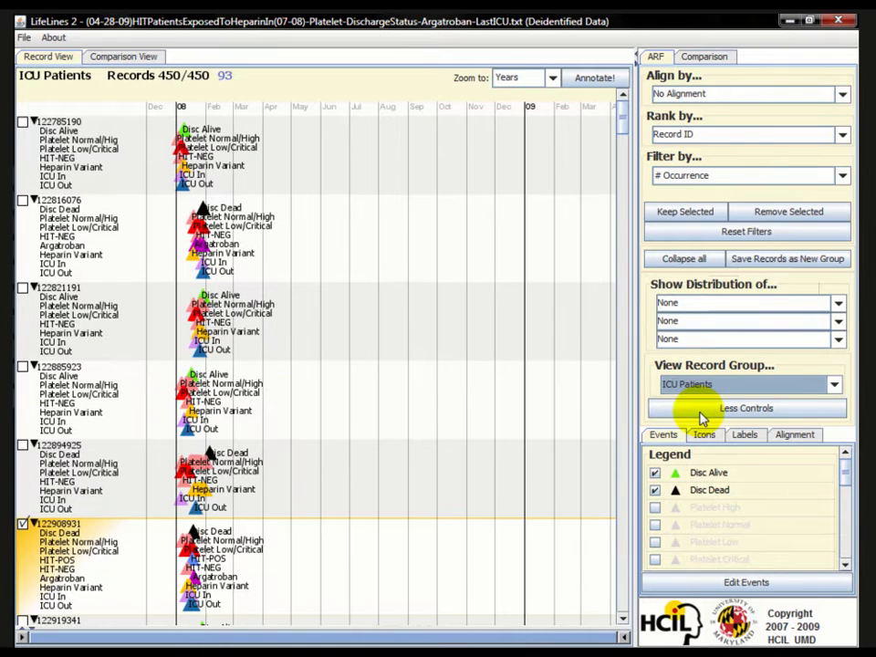
left_click(685, 180)
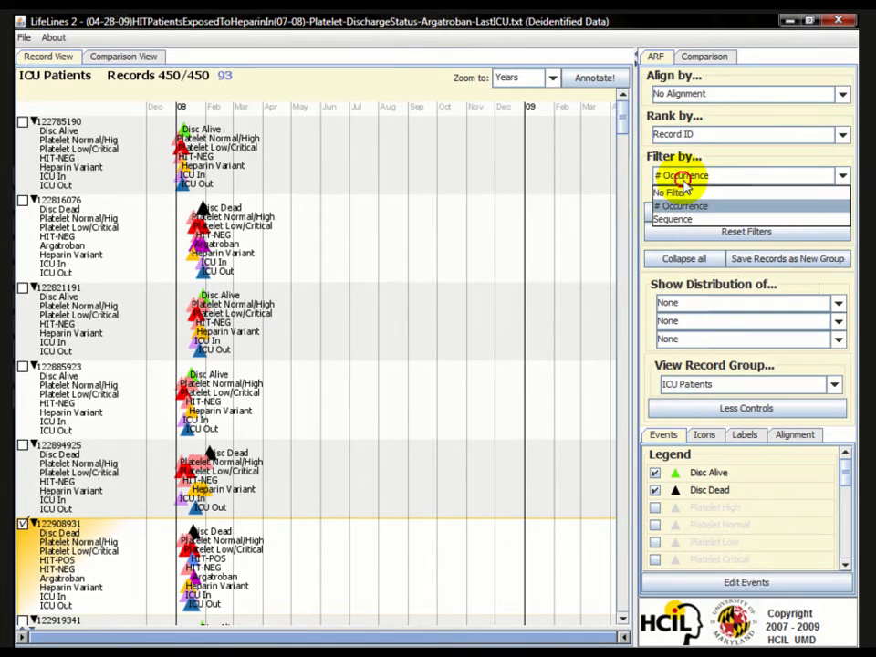
left_click(690, 207)
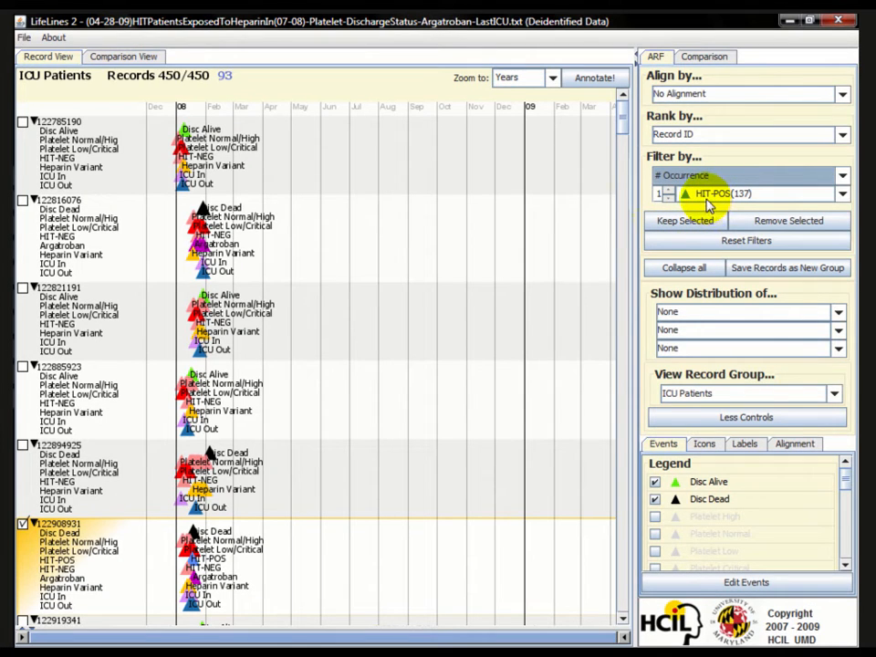
left_click(762, 224)
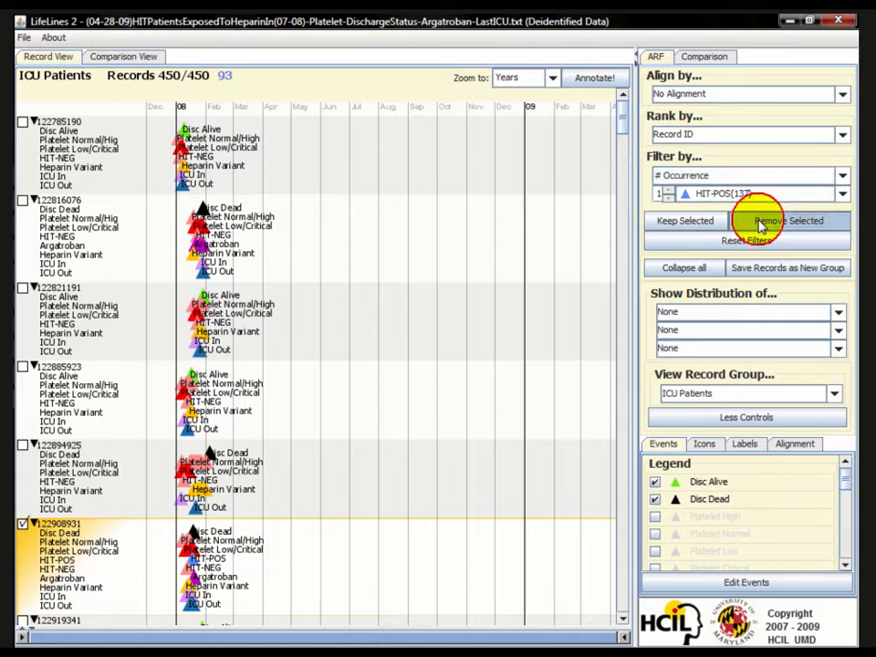
- Save the remaining ICU records without HIT-POS as a new group named "ICU & No HIT+"
left_click(770, 269)
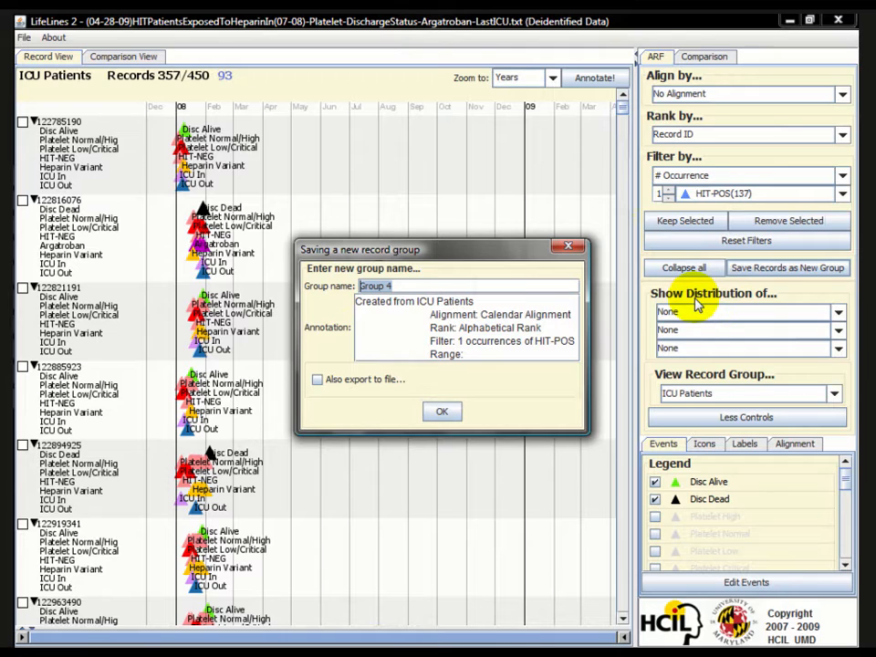
type("ICU & No HIT+")
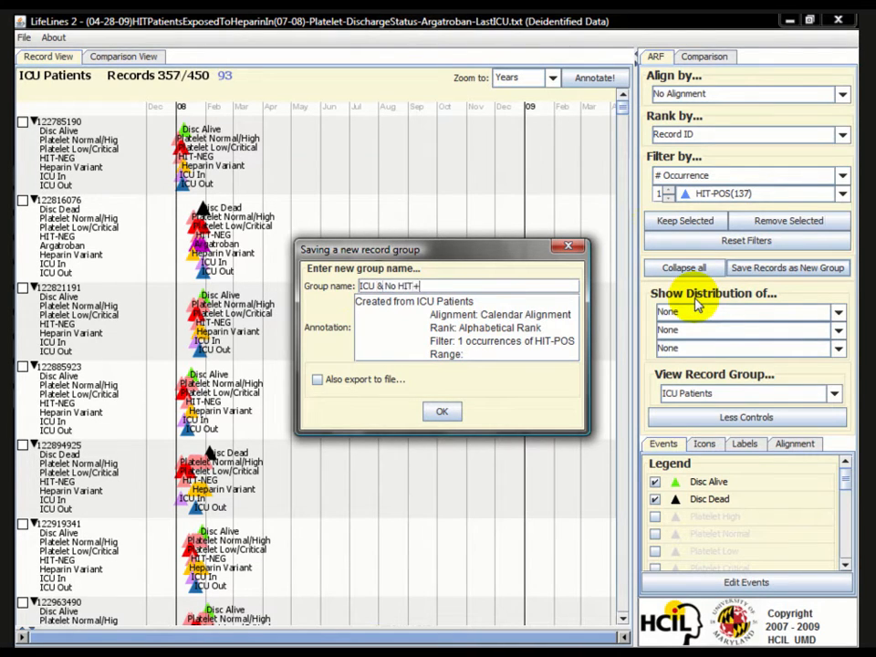
left_click(442, 412)
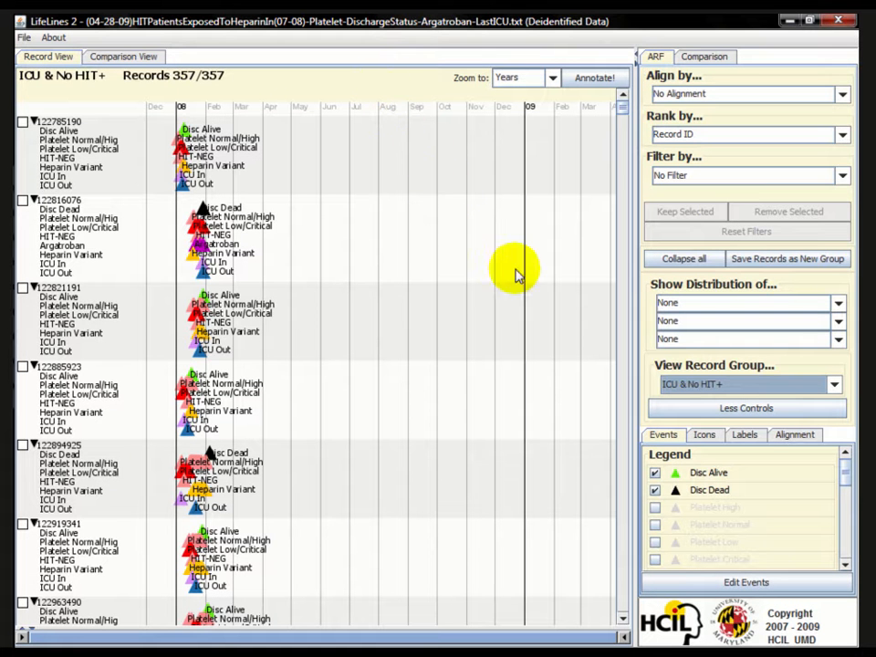
- View the ICU & HIT+ record group and start a sequence filter with No Platelet Low/Critical as its first element
left_click(755, 394)
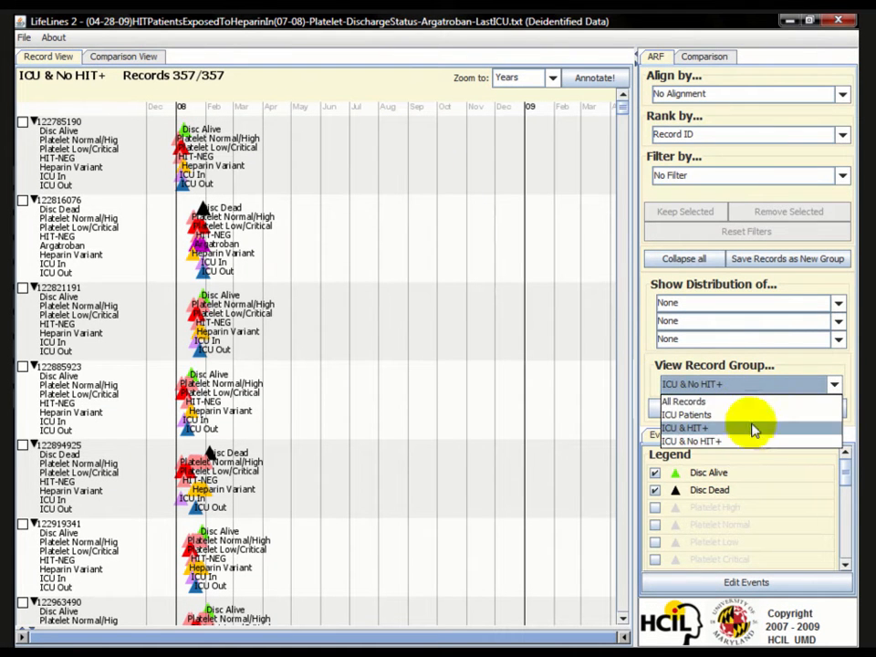
left_click(753, 427)
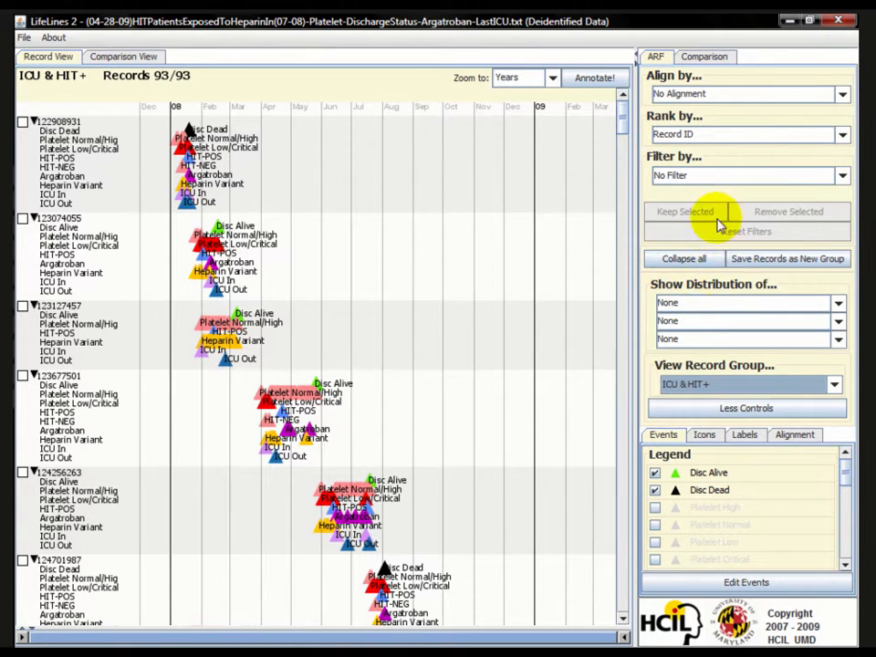
left_click(718, 175)
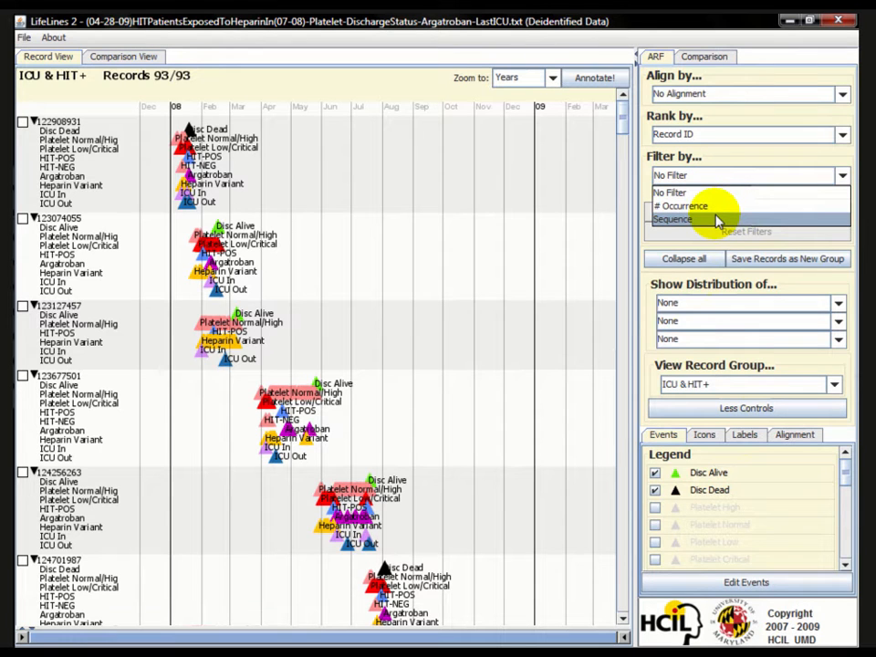
left_click(718, 220)
left_click(707, 195)
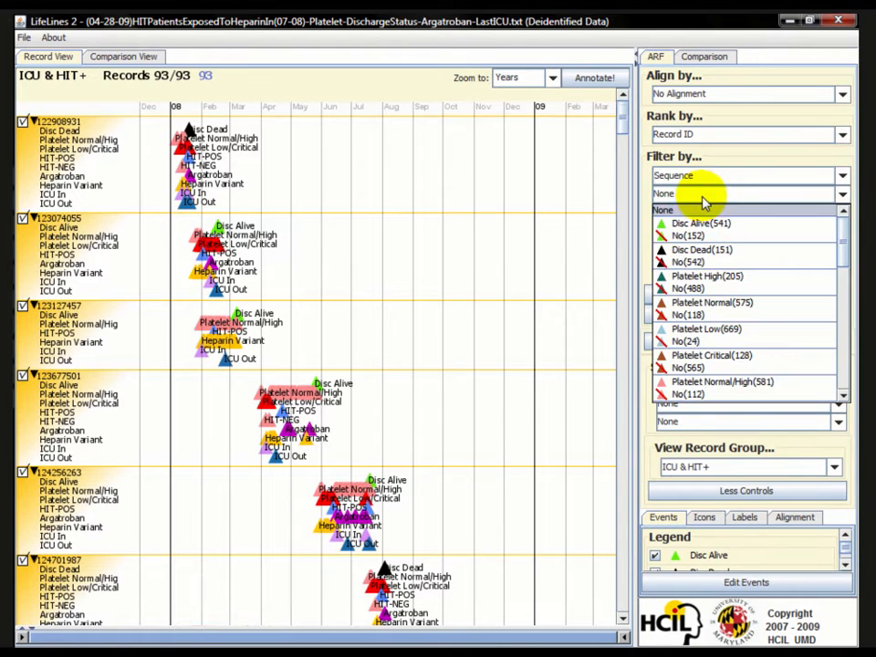
scroll(714, 267, "down", 1)
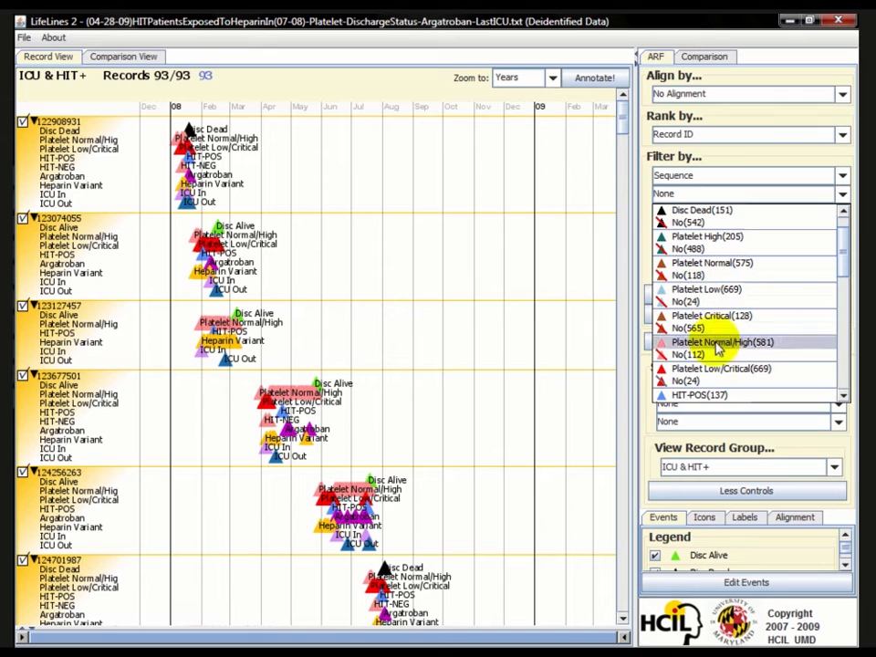
left_click(776, 382)
- Add Platelet Normal/High as the second and Heparin Variant as the third element of the sequence filter
left_click(739, 220)
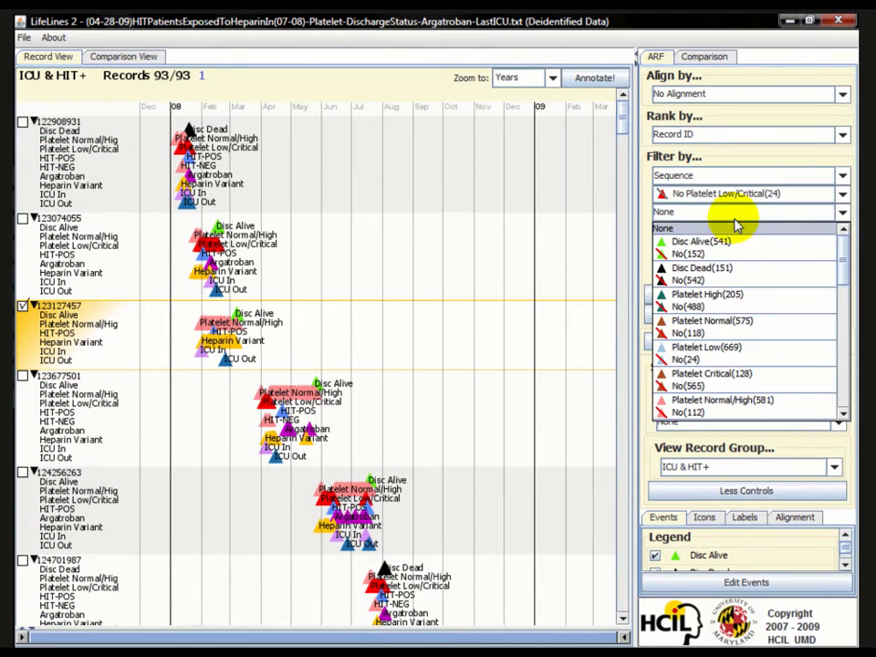
left_click(781, 402)
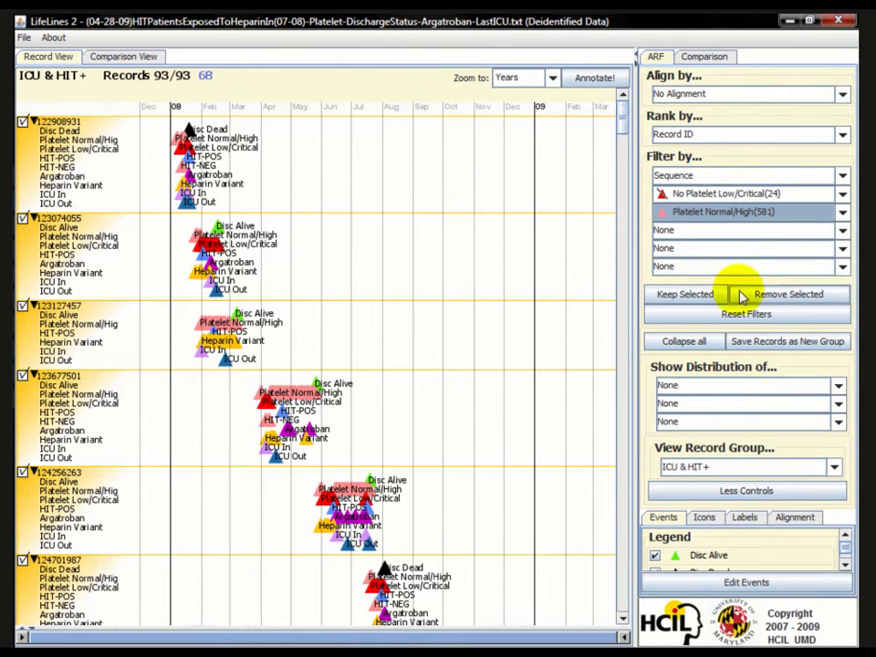
left_click(717, 230)
scroll(723, 340, "down", 3)
scroll(721, 345, "down", 9)
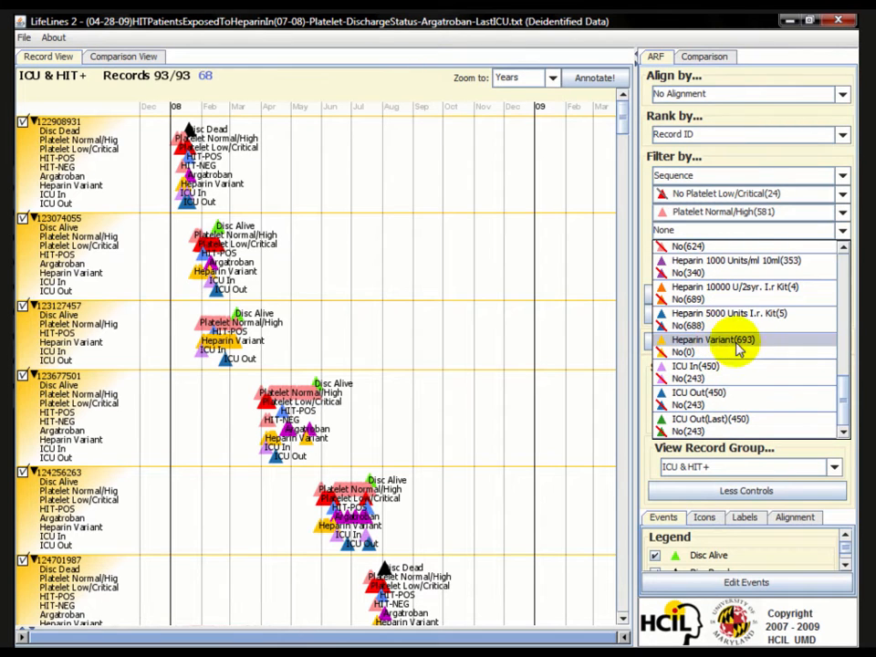
left_click(768, 342)
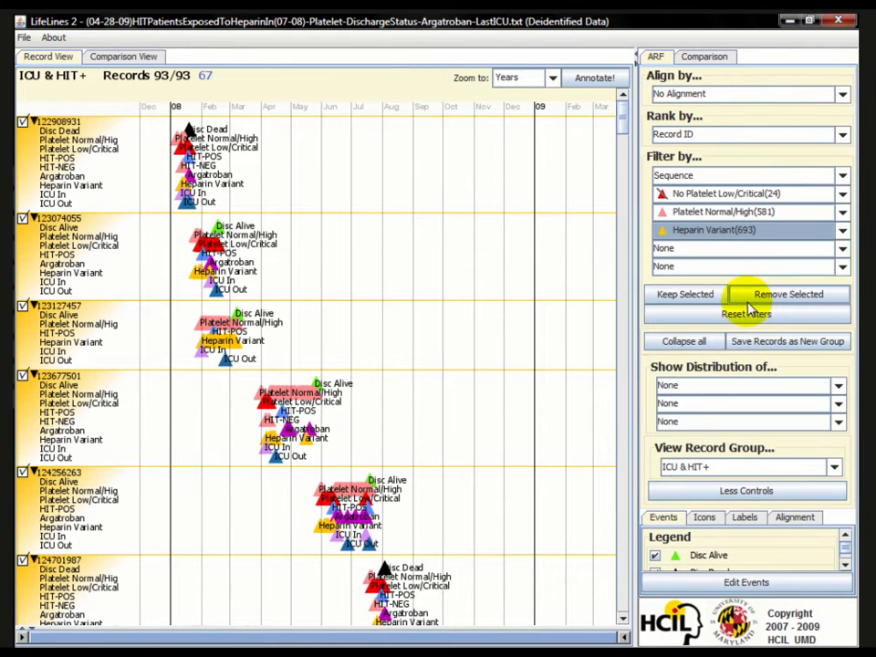
- Add Platelet Low/Critical as the fourth and HIT-POS as the fifth element of the sequence filter
left_click(732, 252)
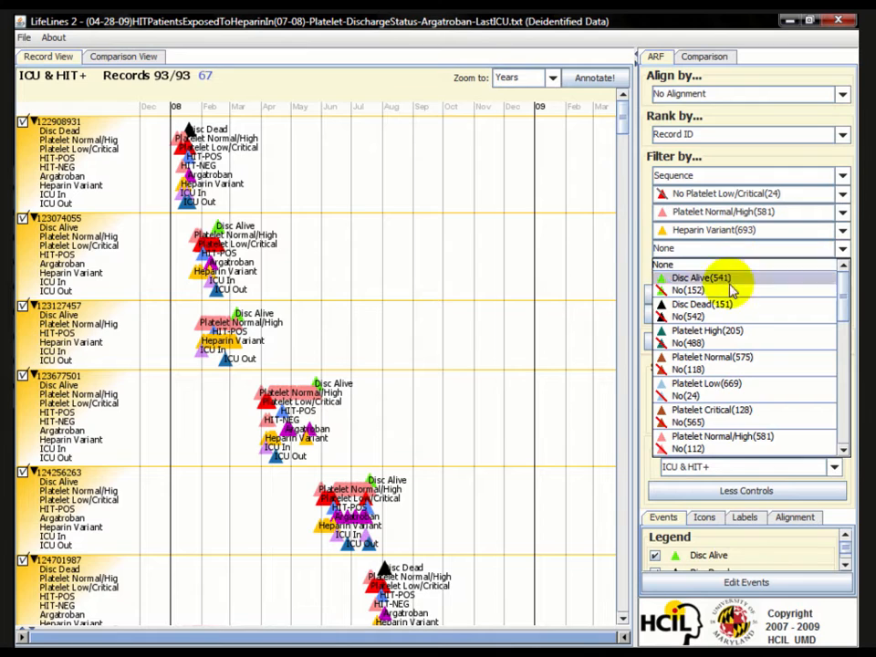
scroll(730, 329, "down", 1)
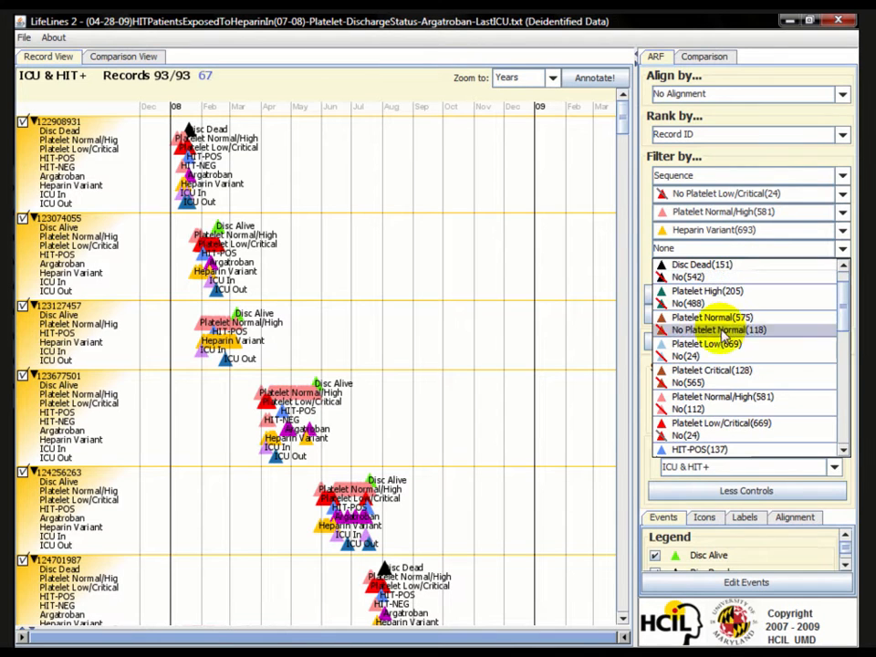
left_click(717, 432)
left_click(717, 266)
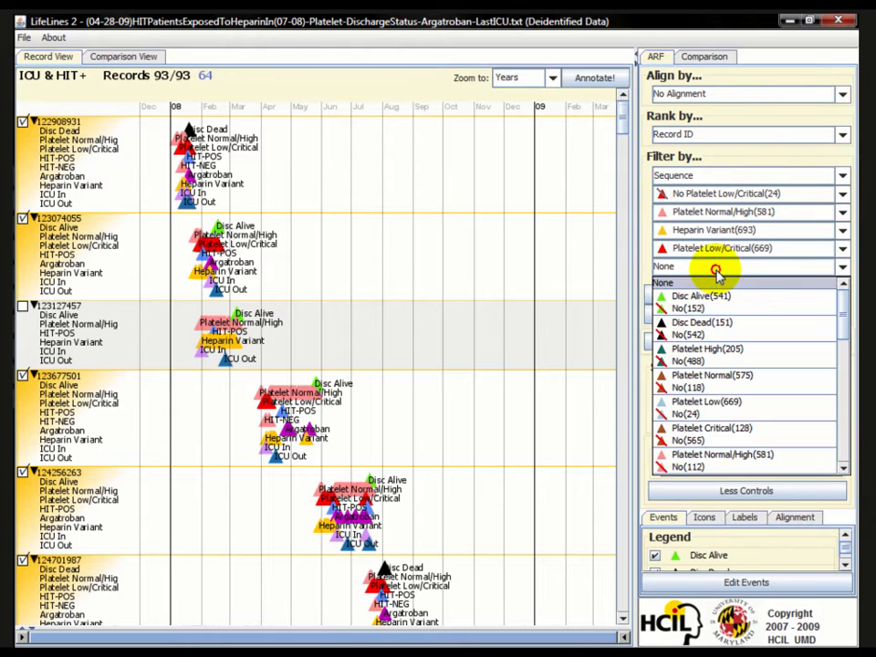
scroll(721, 342, "down", 2)
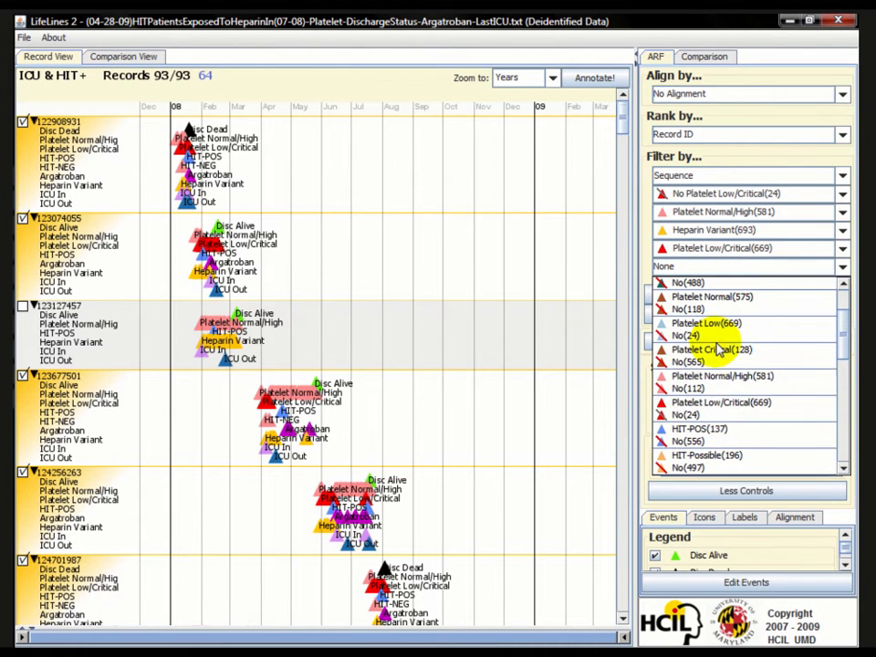
left_click(721, 431)
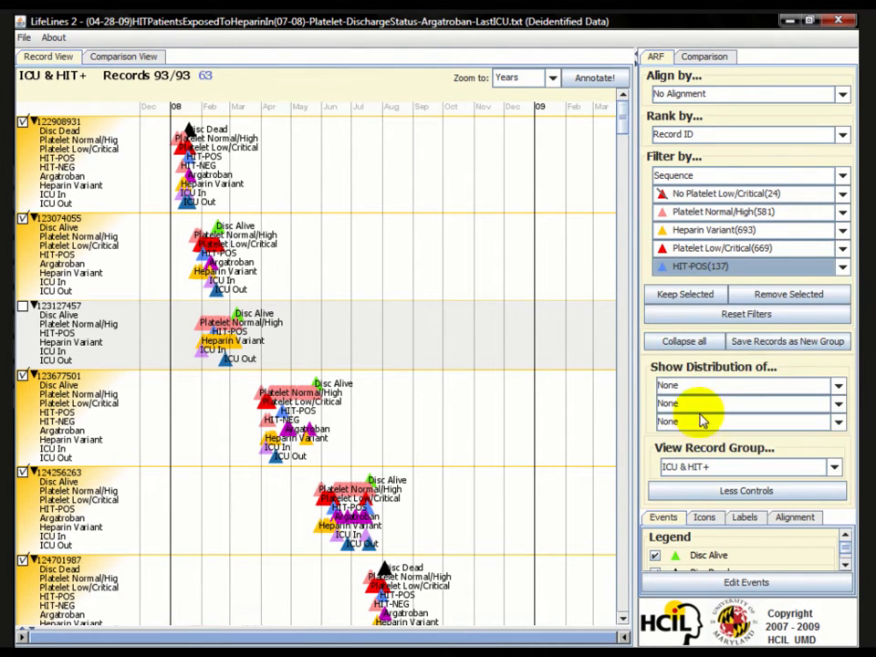
- Keep only the records matching the sequence filter and save them as a new record group named "Sequence"
left_click(685, 294)
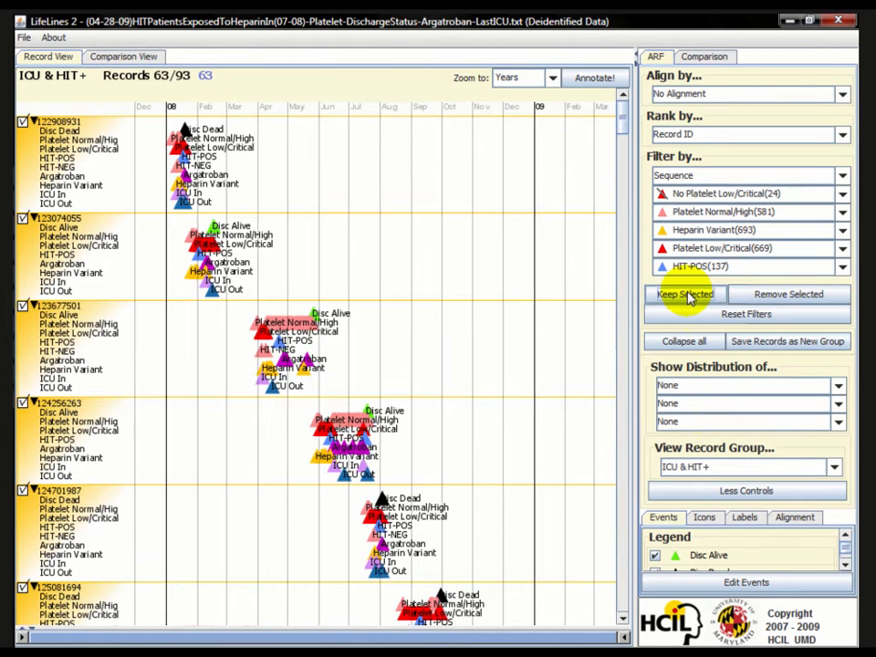
left_click(753, 340)
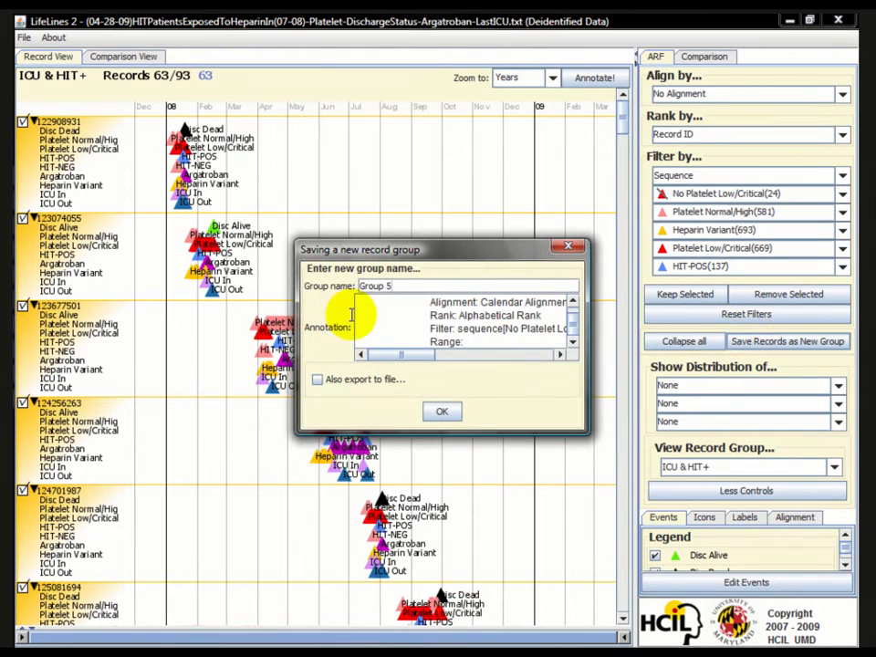
triple_click(400, 292)
type("Sequenc")
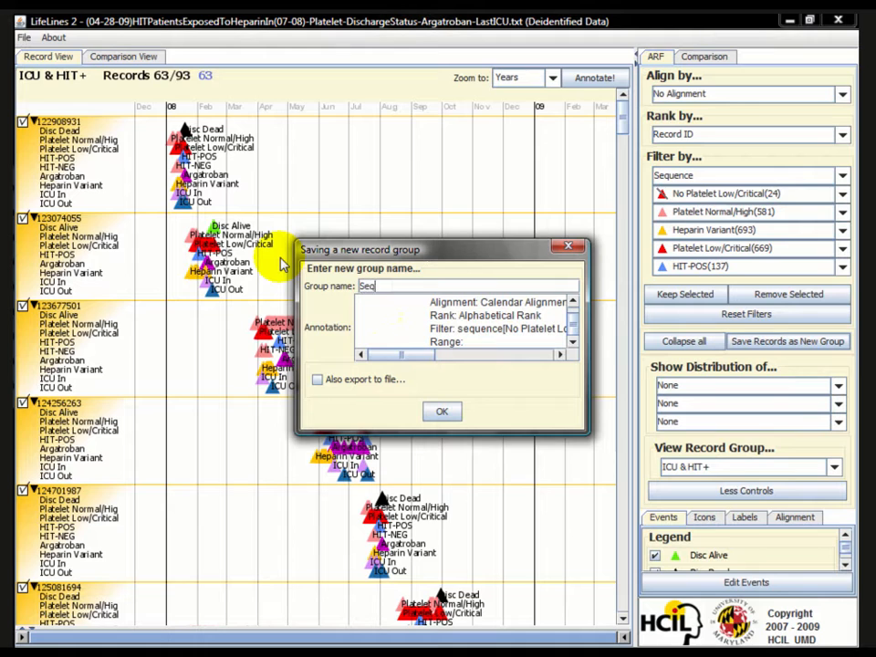
type("e")
left_click(447, 412)
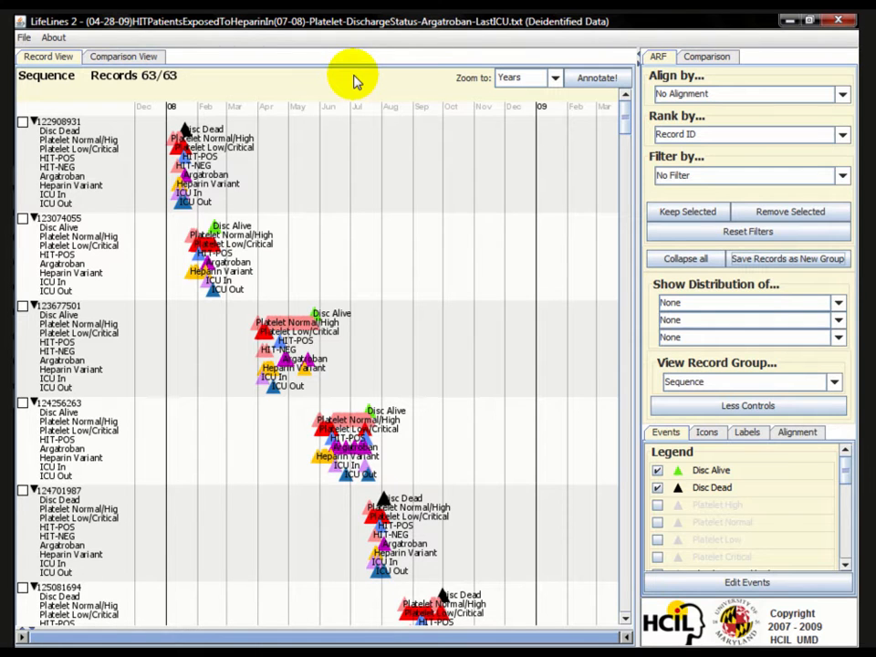
- Set up a Between Group Comparison that includes ICU & HIT+ and ICU & No HIT+ alongside the Sequence group
left_click(718, 56)
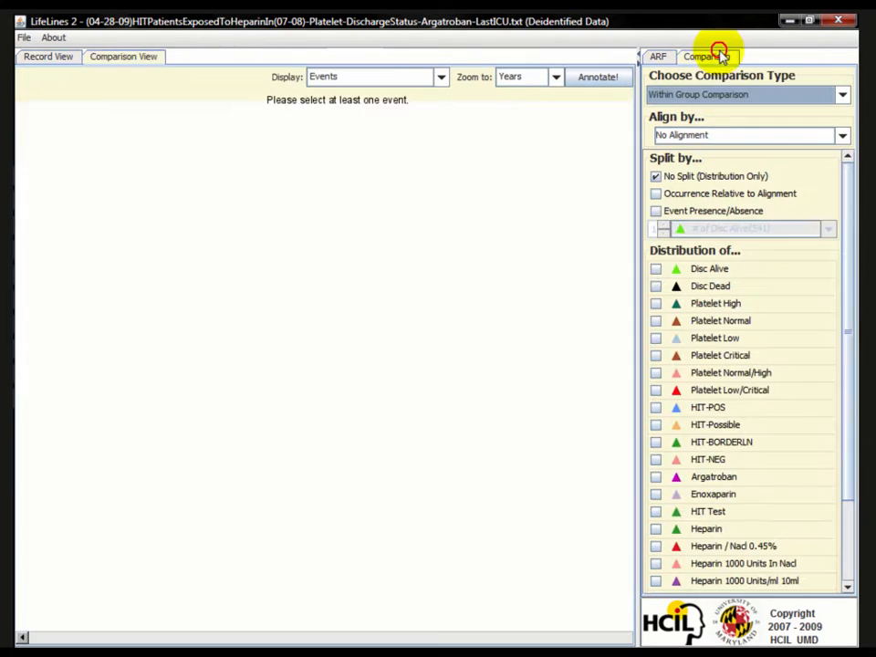
left_click(722, 96)
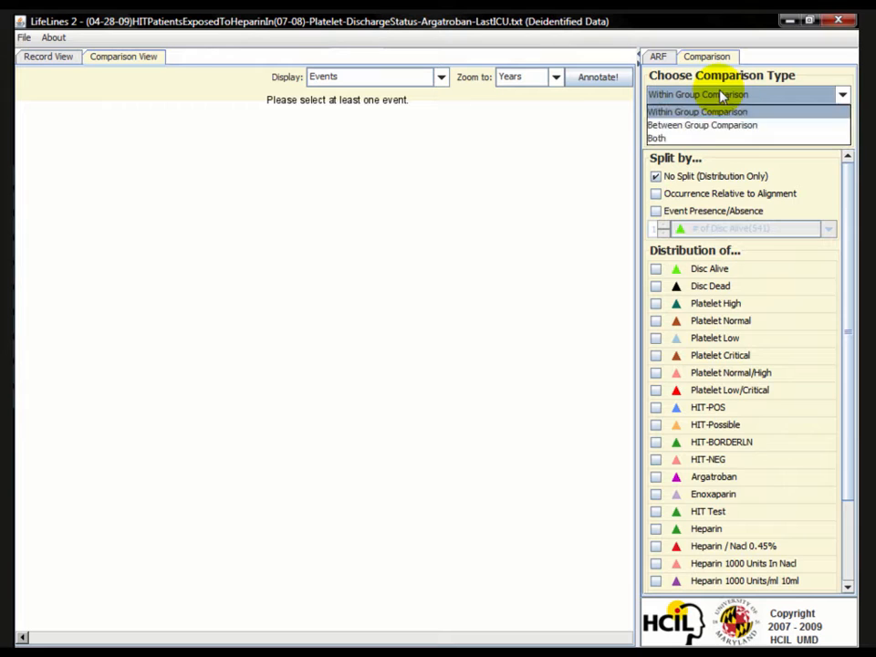
left_click(722, 125)
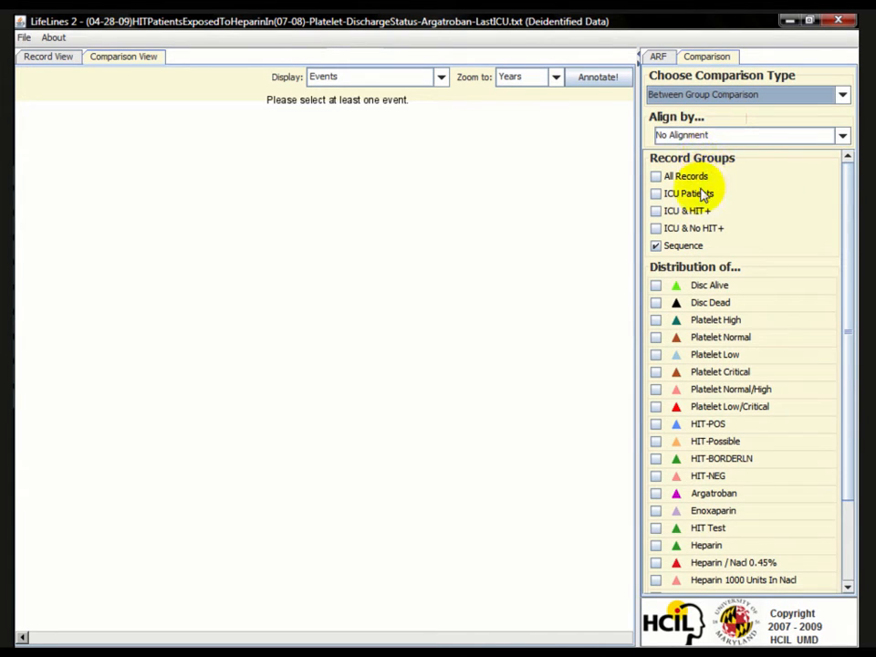
left_click(656, 210)
left_click(655, 228)
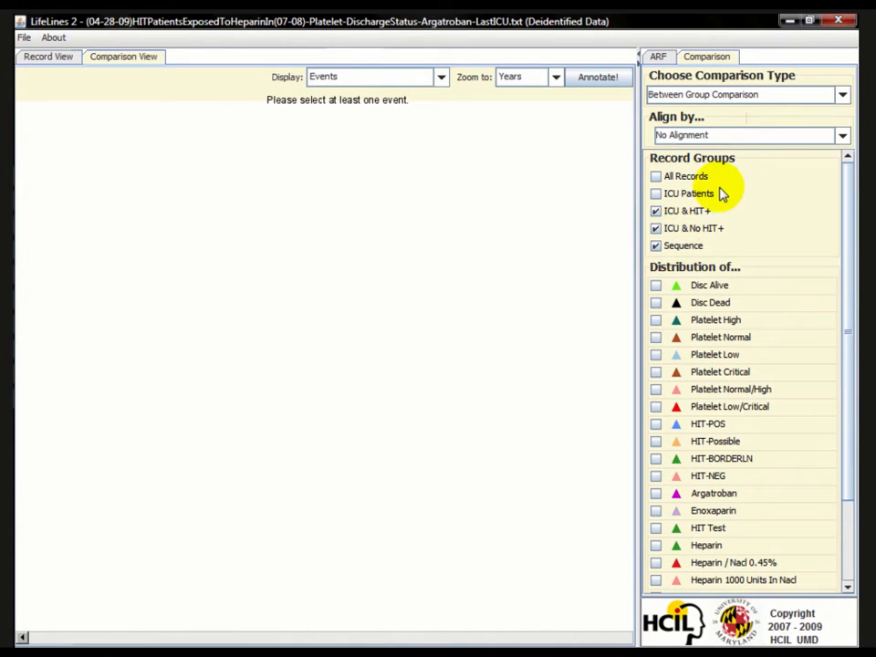
- Align the compared groups by the 1st occurrence of ICU In and show the distributions of Disc Alive and Disc Dead
left_click(743, 137)
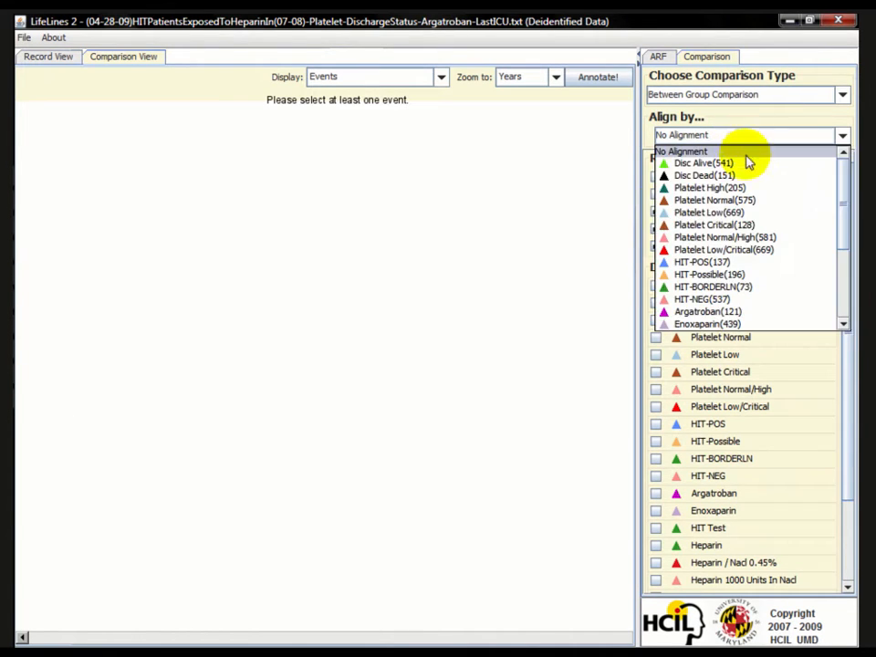
scroll(745, 219, "down", 5)
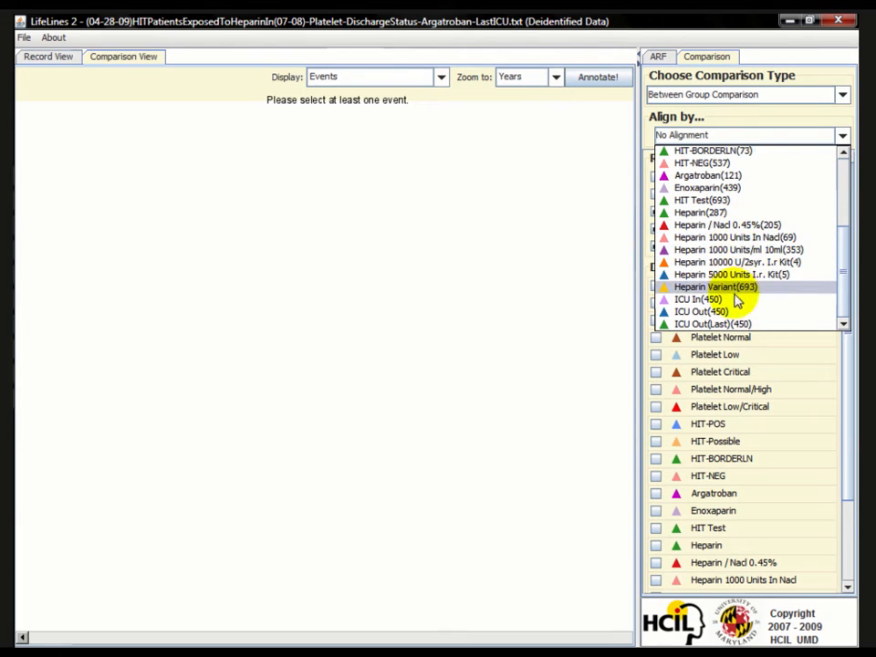
left_click(735, 301)
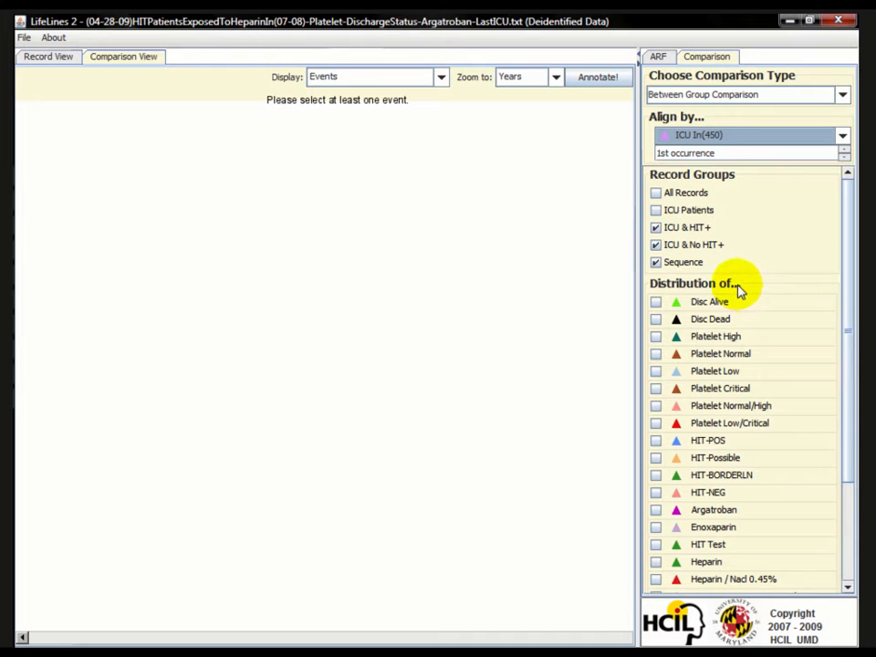
left_click(657, 302)
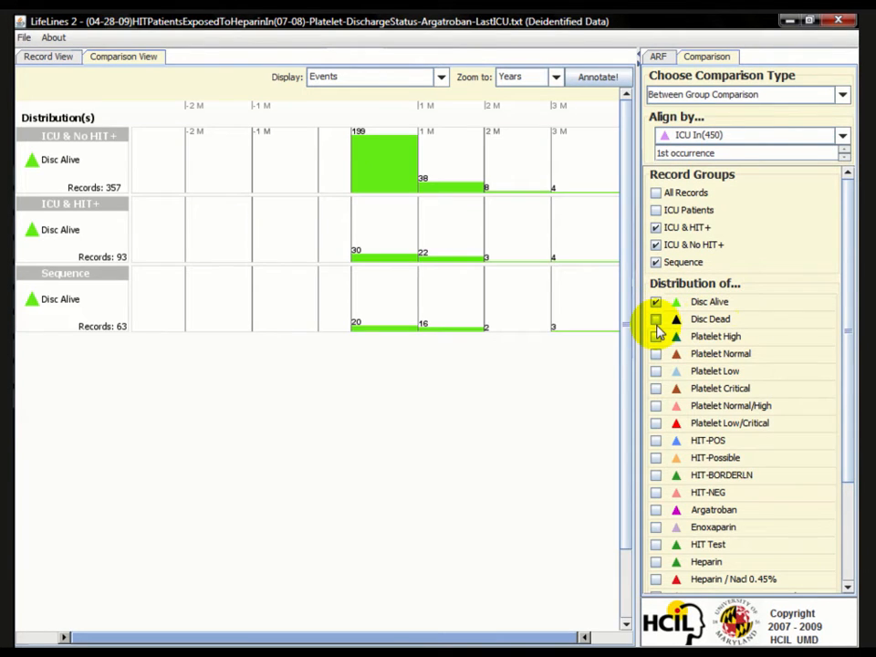
left_click(657, 320)
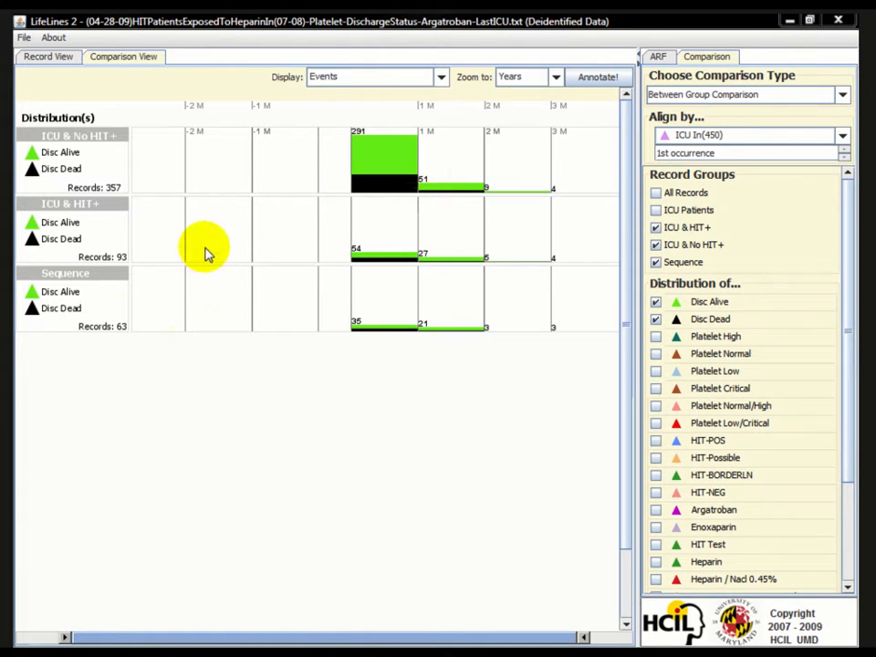
- Display the compared discharge distributions as Events (Normalized by Record)
left_click(439, 81)
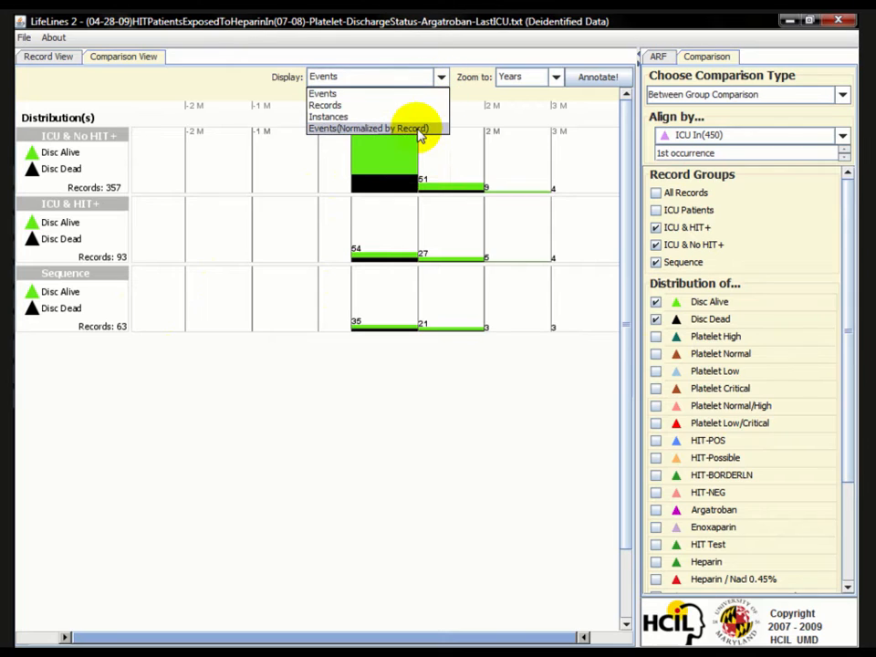
left_click(421, 130)
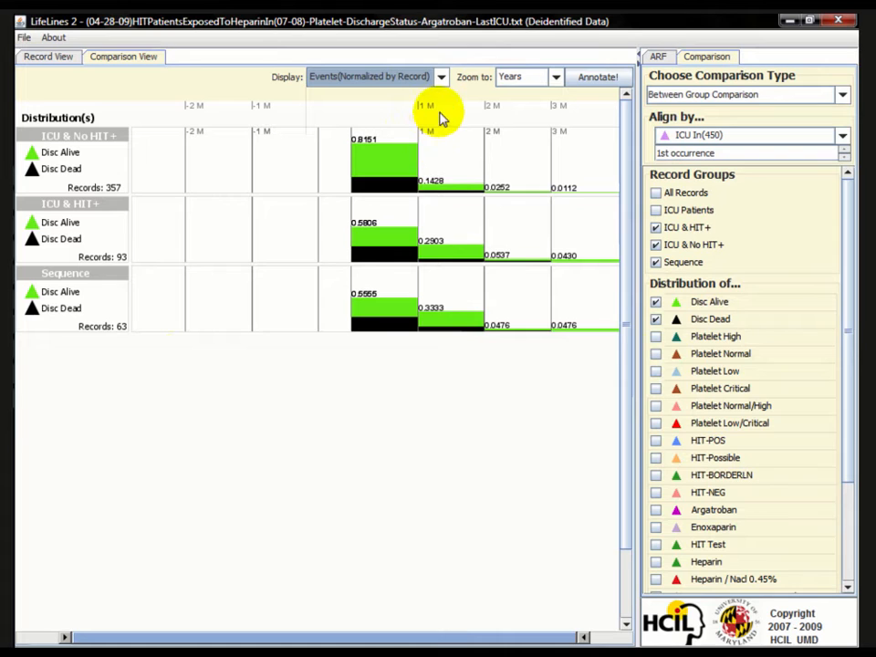
mouse_move(382, 164)
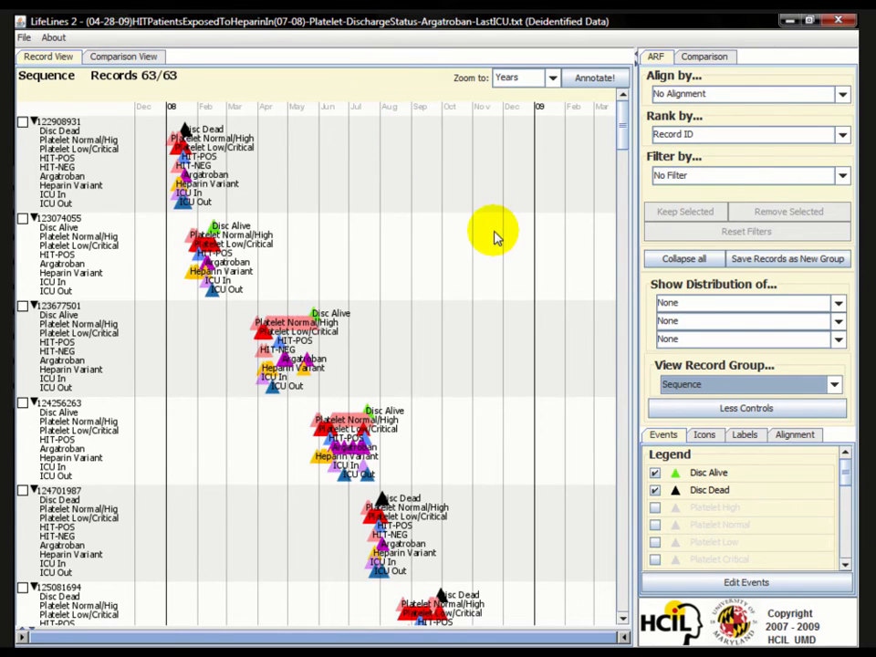
- View the ICU & HIT+ record group and keep only the records matching a filter of 1 Argatroban occurrence
left_click(687, 385)
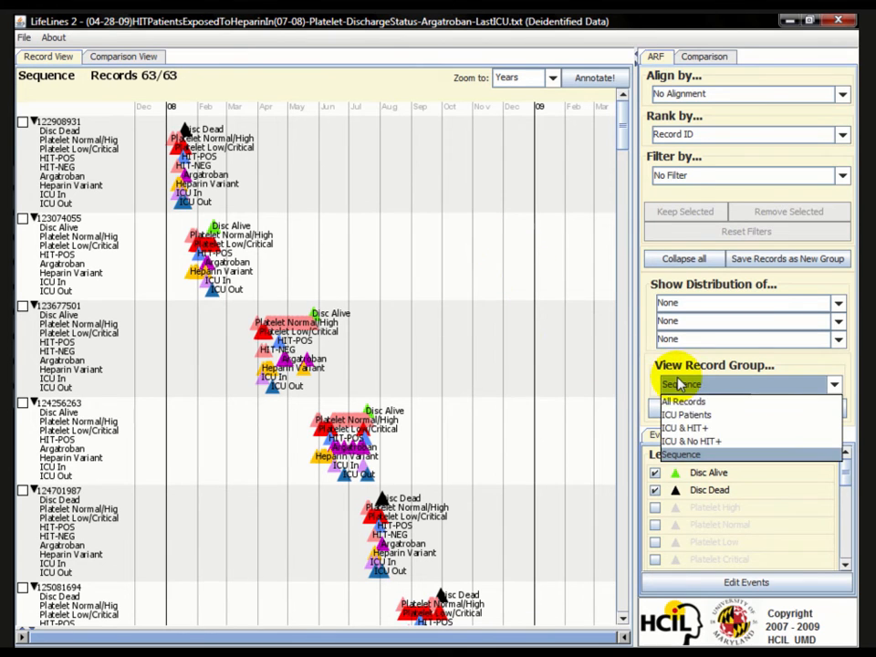
left_click(694, 427)
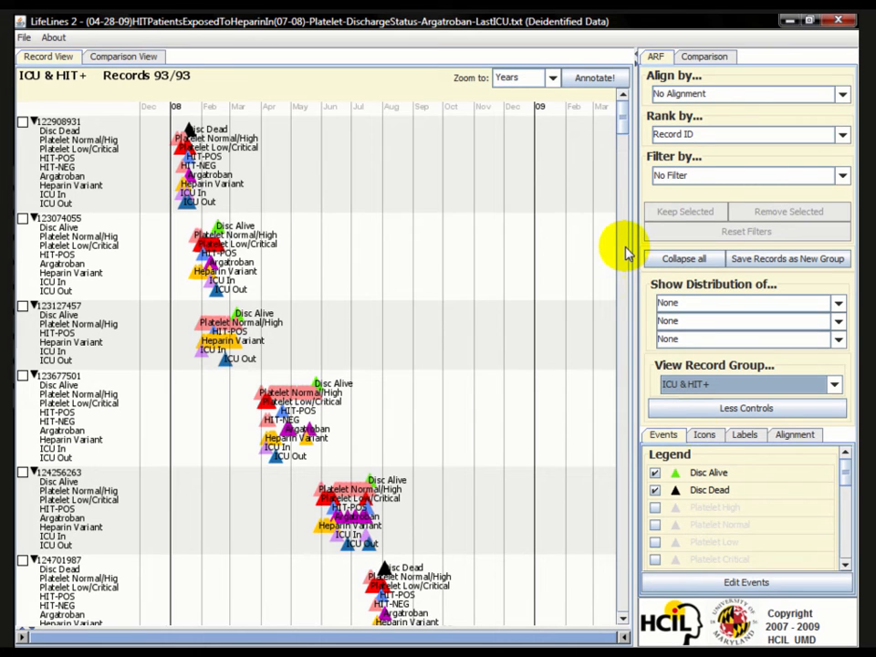
left_click(656, 176)
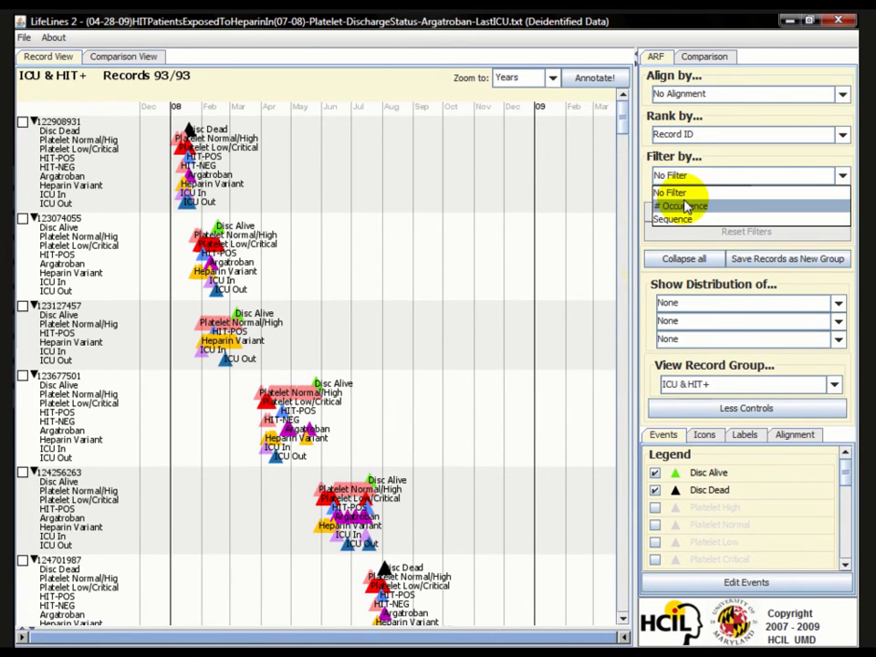
left_click(686, 206)
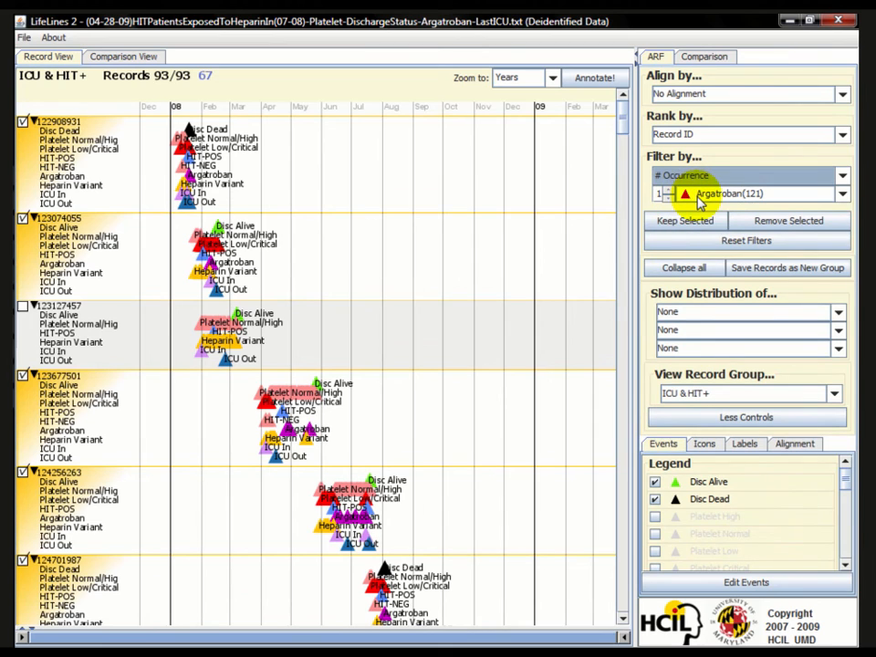
left_click(686, 221)
- Save the kept Argatroban records as a new record group named "HIT+ & ARG"
left_click(756, 269)
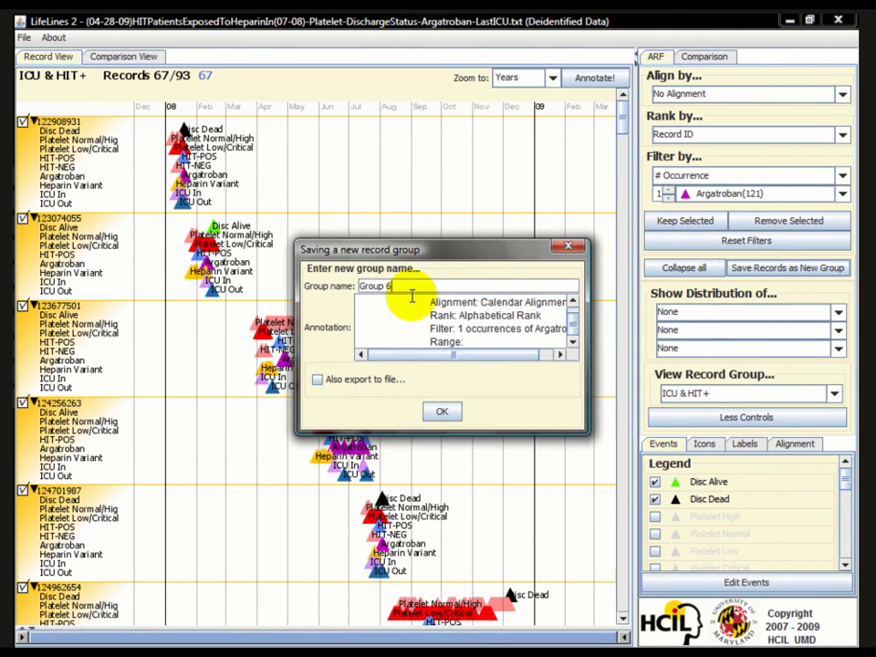
left_click_drag(412, 292, 357, 287)
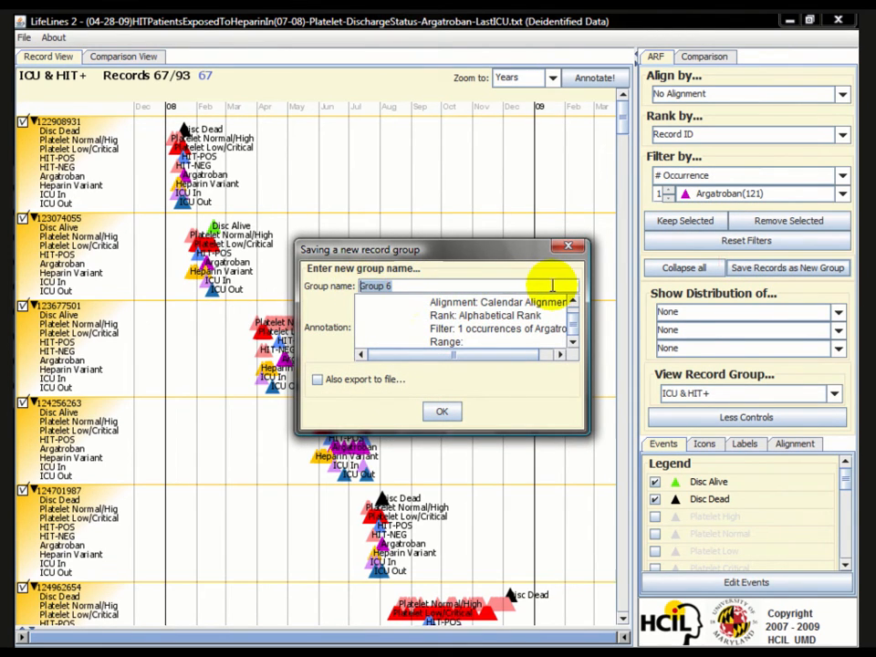
type("HIT+ & ARG")
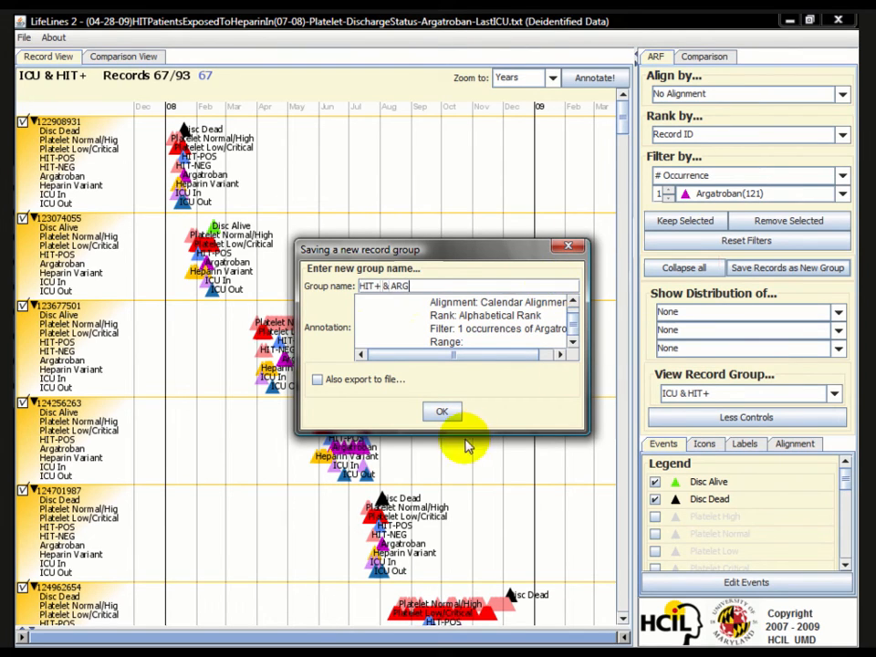
left_click(438, 413)
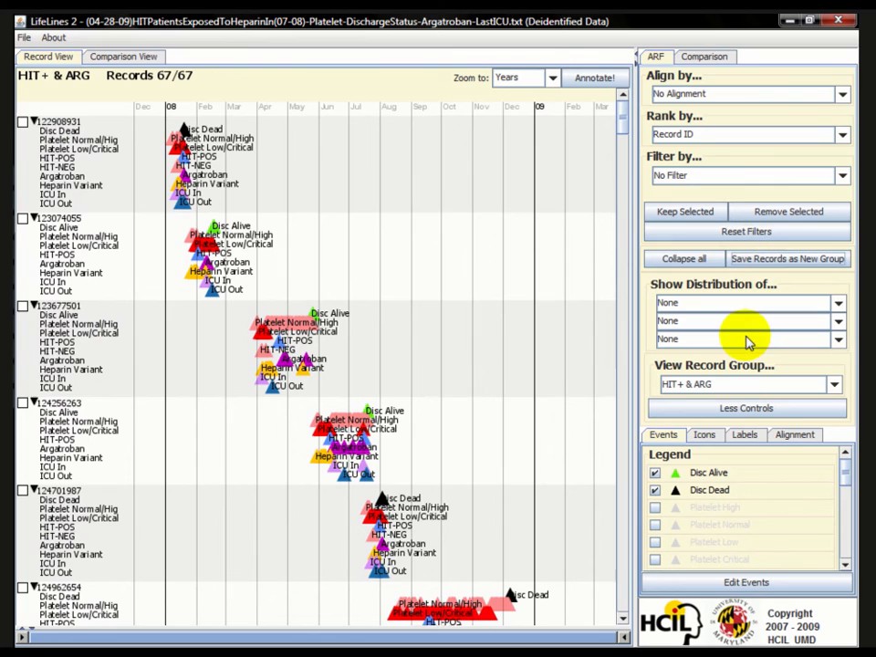
- Switch back to the ICU & HIT+ record group and remove the records matching a filter of 1 Argatroban occurrence
left_click(745, 386)
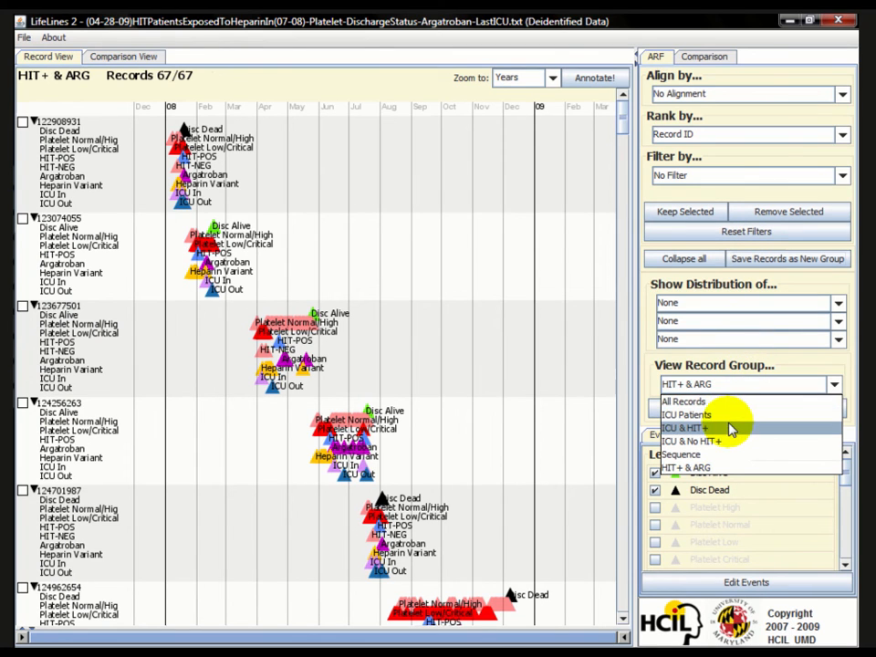
left_click(731, 429)
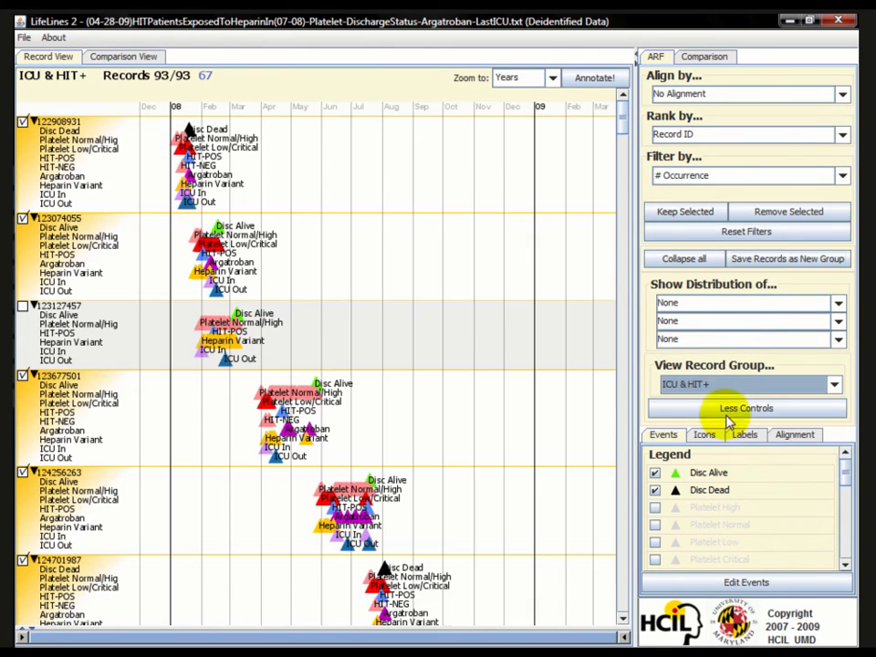
left_click(680, 178)
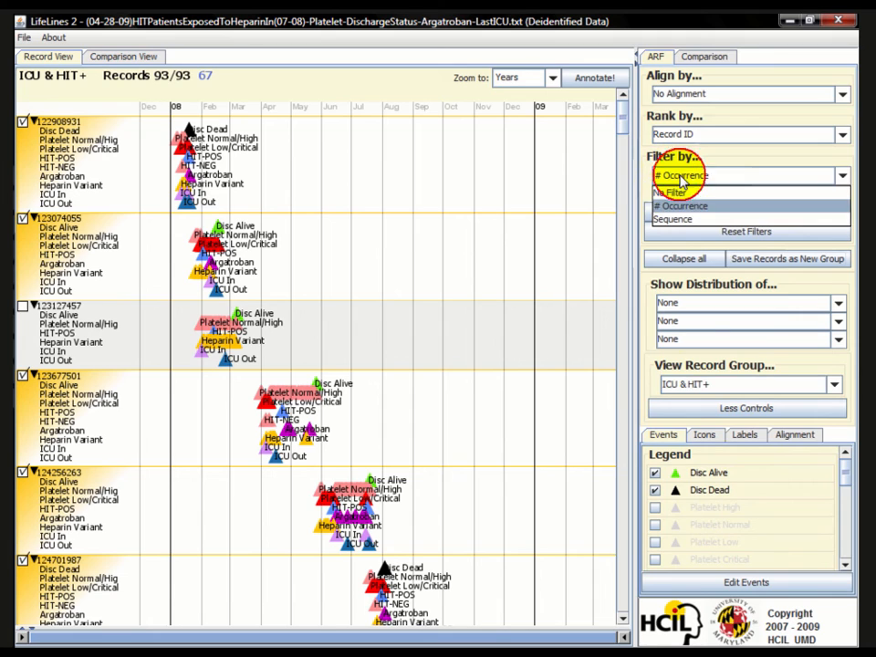
left_click(687, 207)
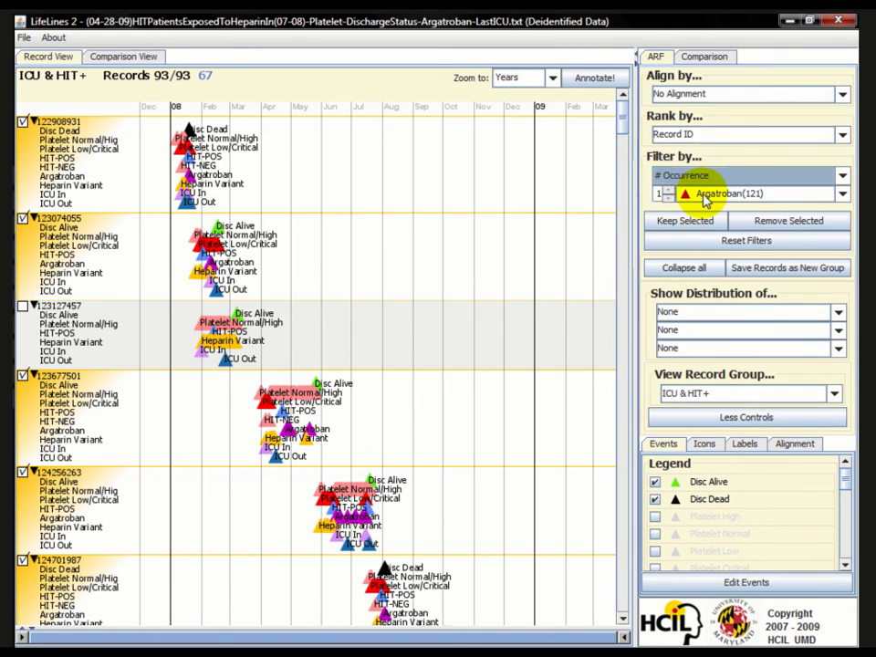
left_click(767, 222)
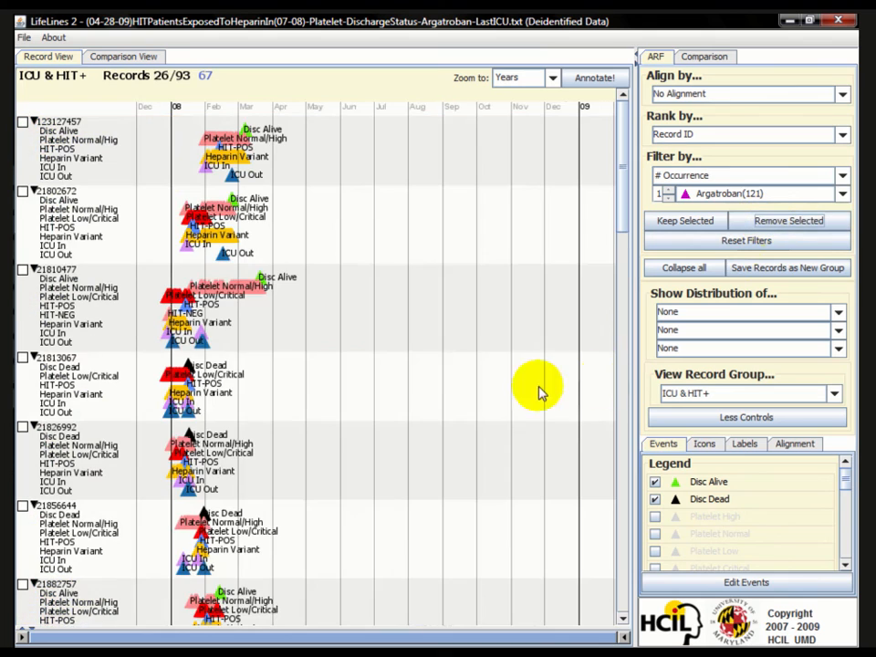
- Save the remaining records without Argatroban as a new record group named "HIT+ & No ARG"
left_click(742, 270)
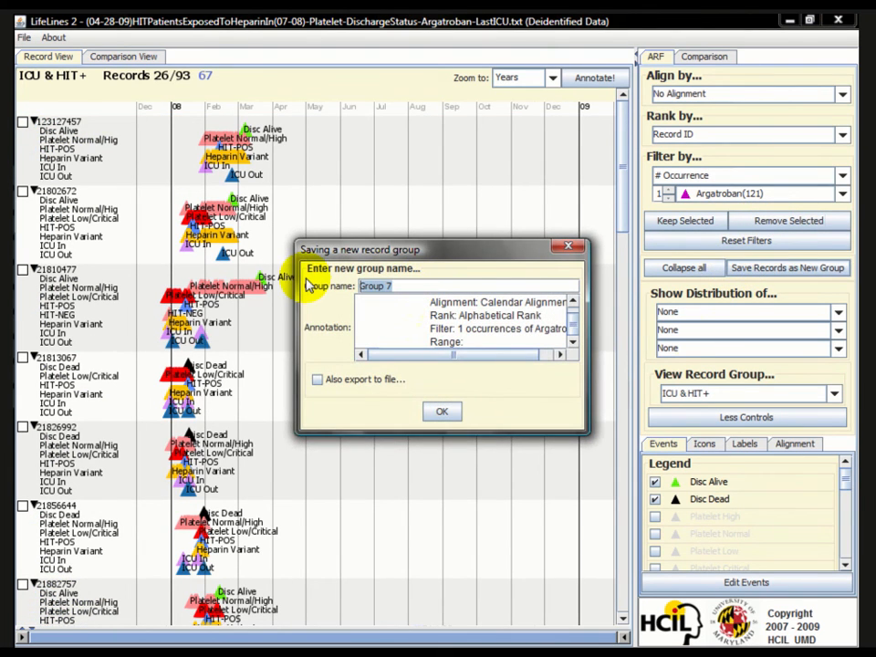
type("HIT+ & No ARG")
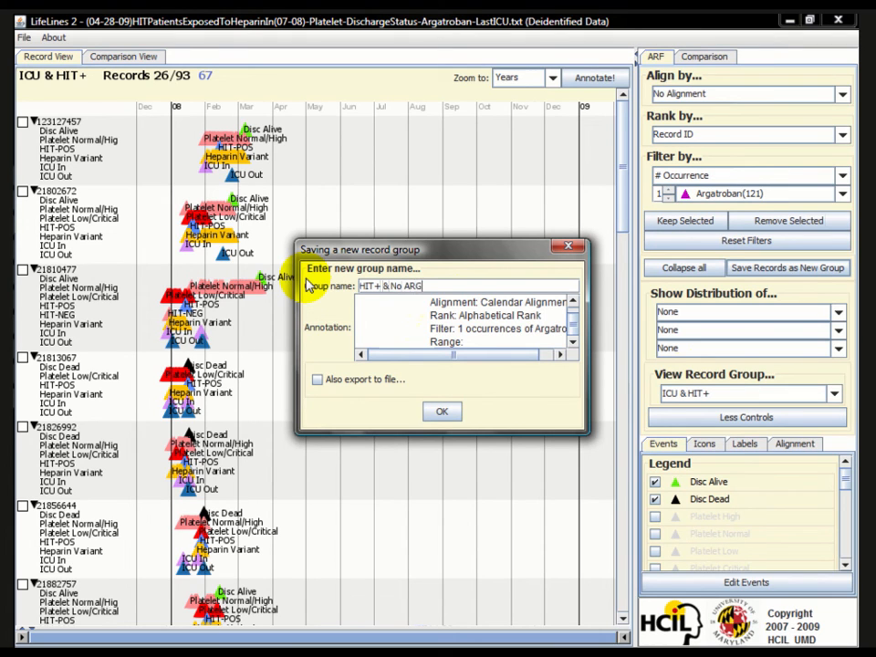
left_click(444, 412)
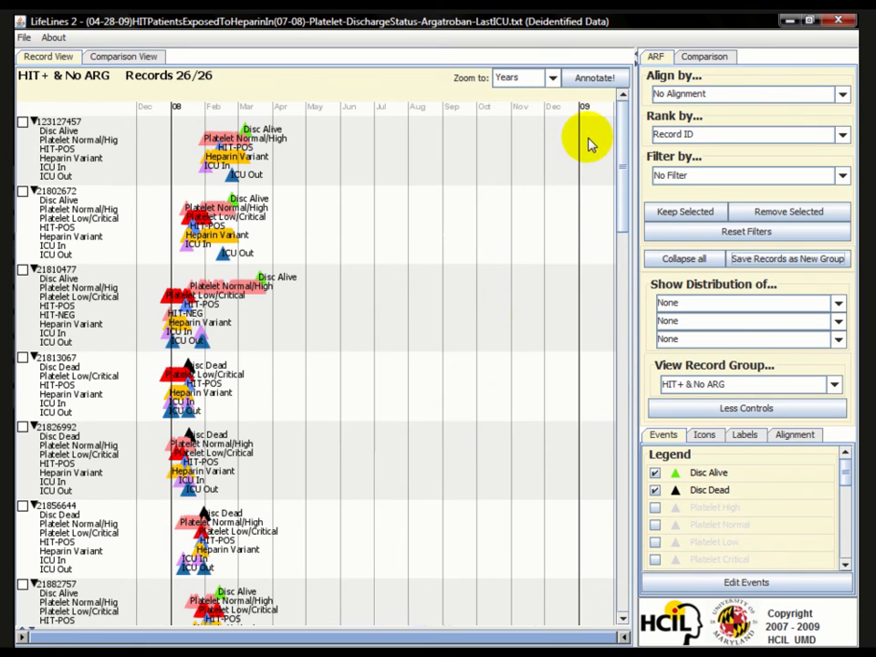
- Choose the HIT+ & ARG and HIT+ & No ARG record groups for the between-group comparison
left_click(704, 56)
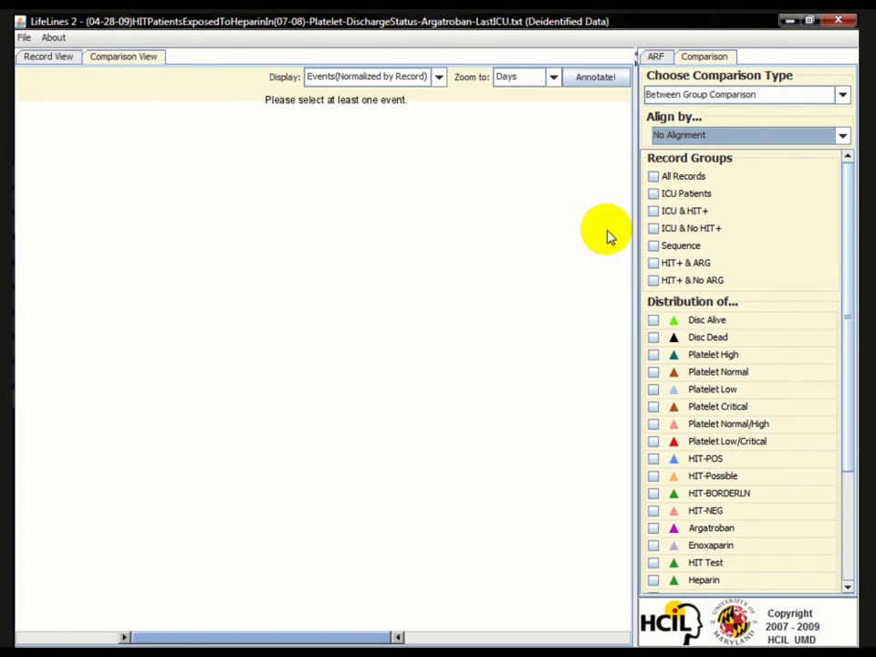
left_click(653, 263)
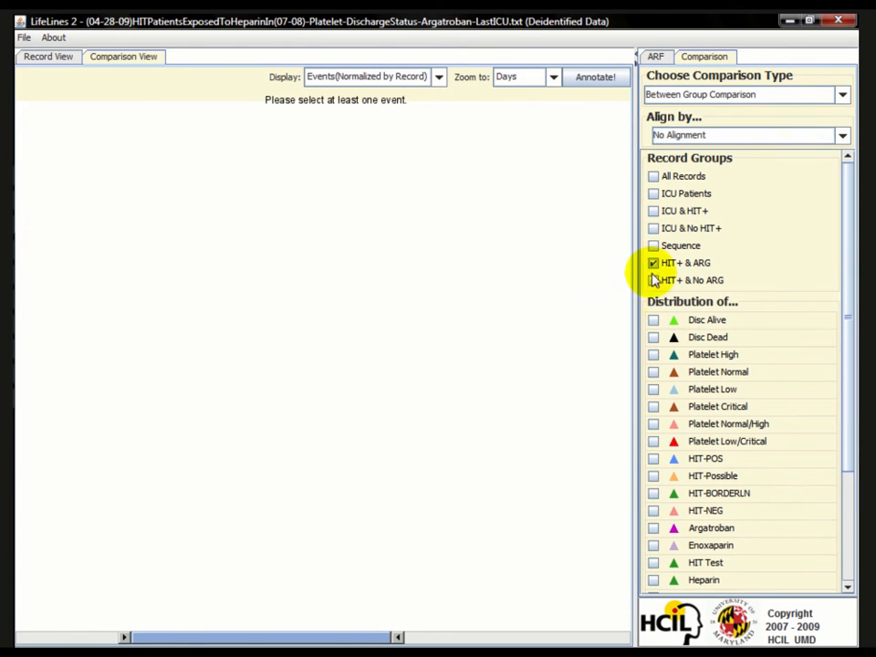
left_click(654, 281)
- Align the comparison by the 1st occurrence of HIT-POS and show the Platelet Low/Critical and Platelet Normal/High distributions
left_click(708, 133)
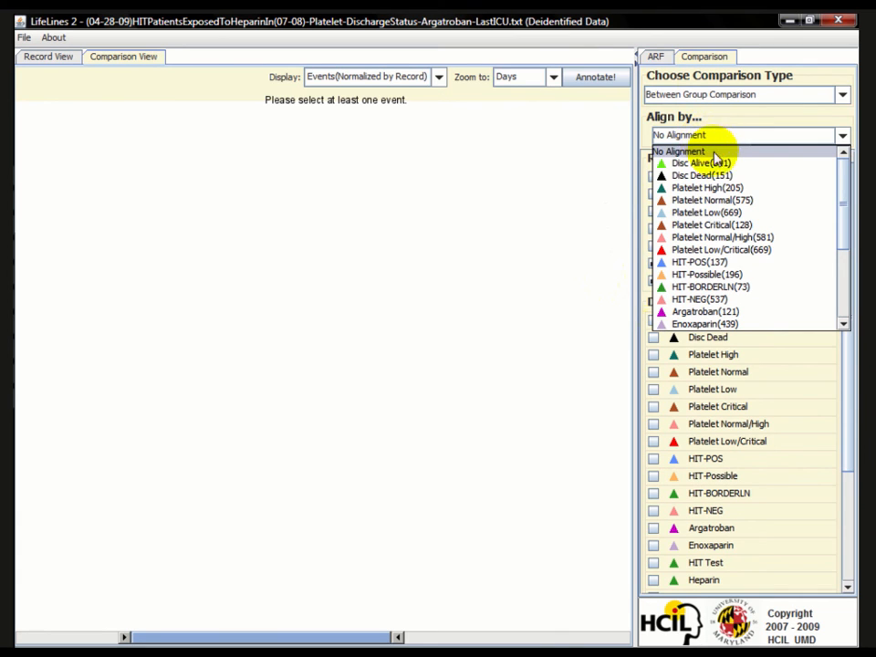
left_click(732, 263)
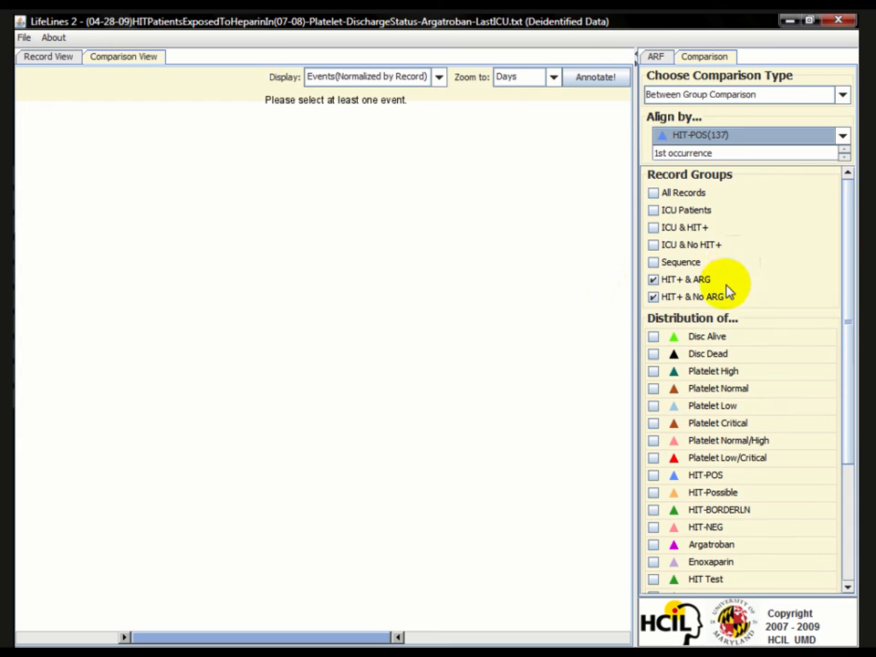
left_click(654, 460)
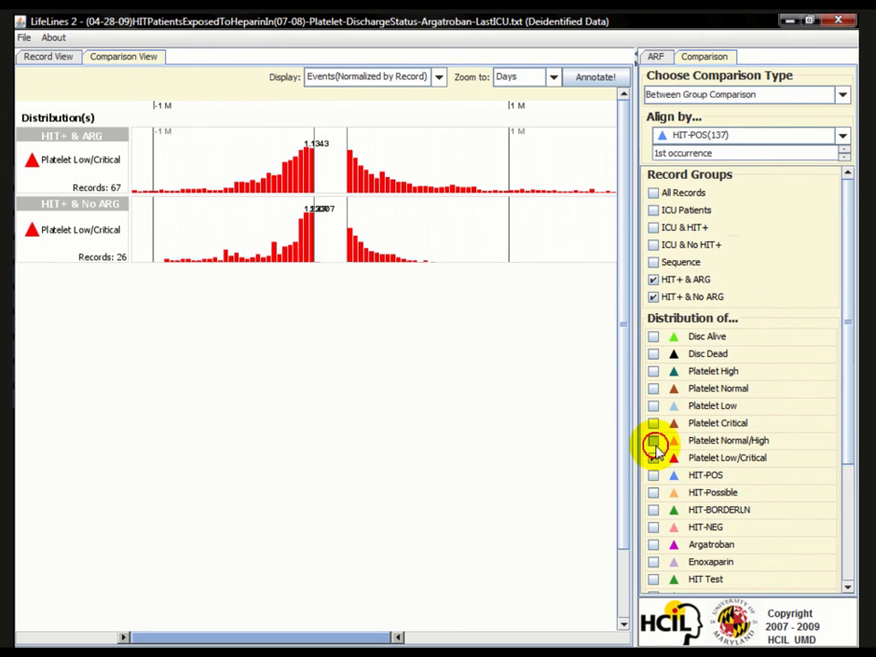
left_click(653, 440)
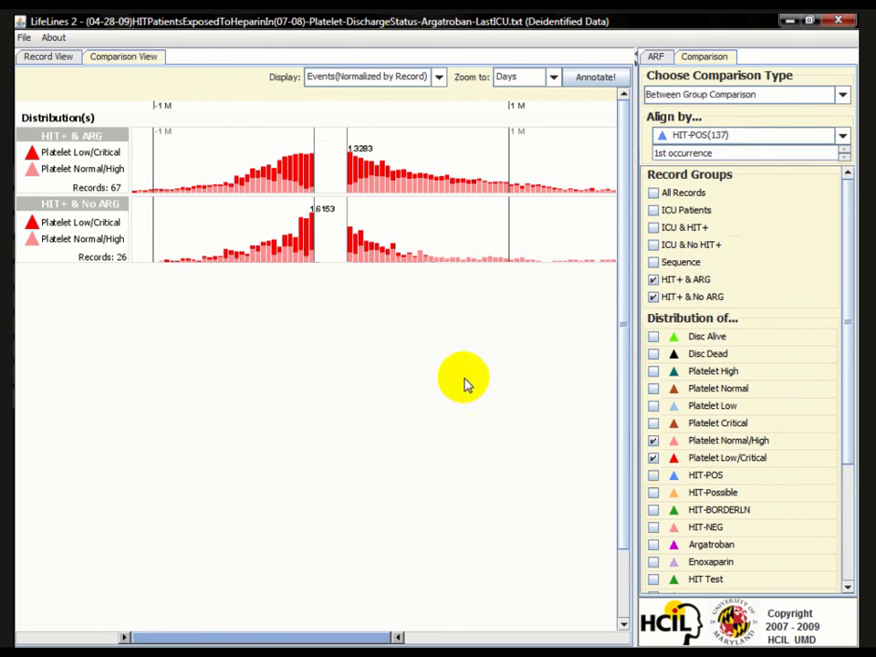